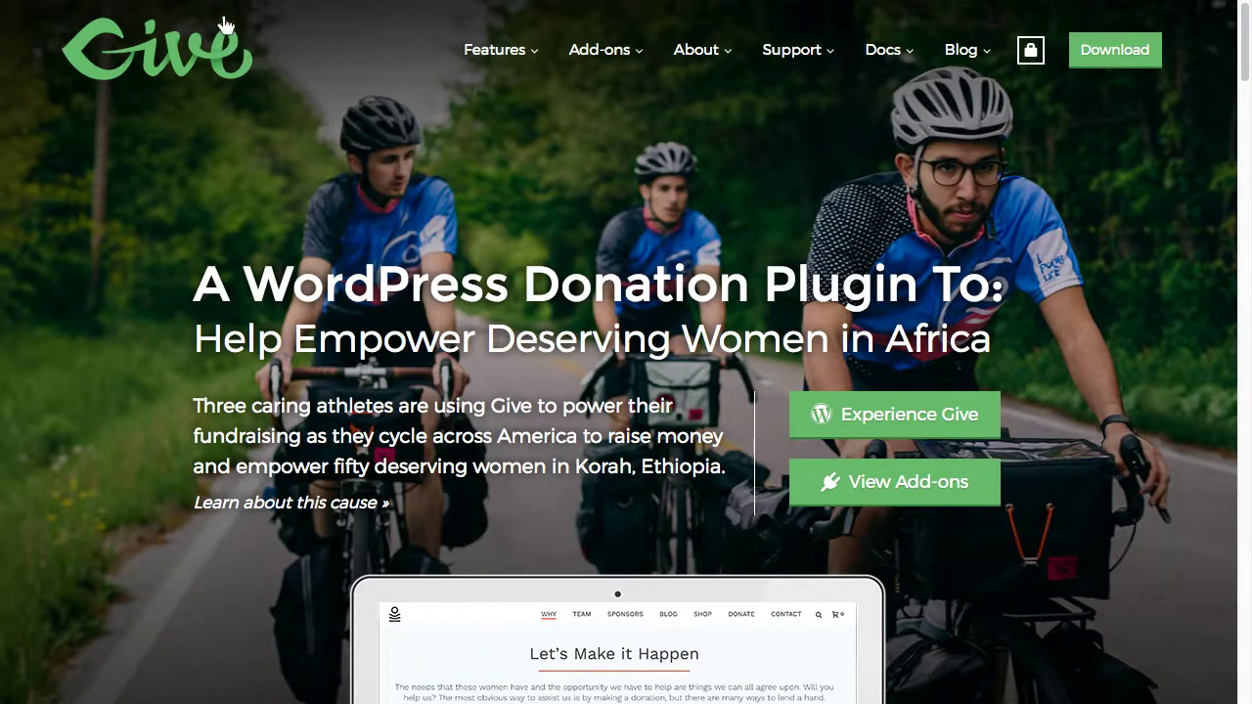
- Scroll the GiveWP homepage from the hero past Slick Donation Forms to Full-Featured Reporting
scroll(545, 435, "down", 5)
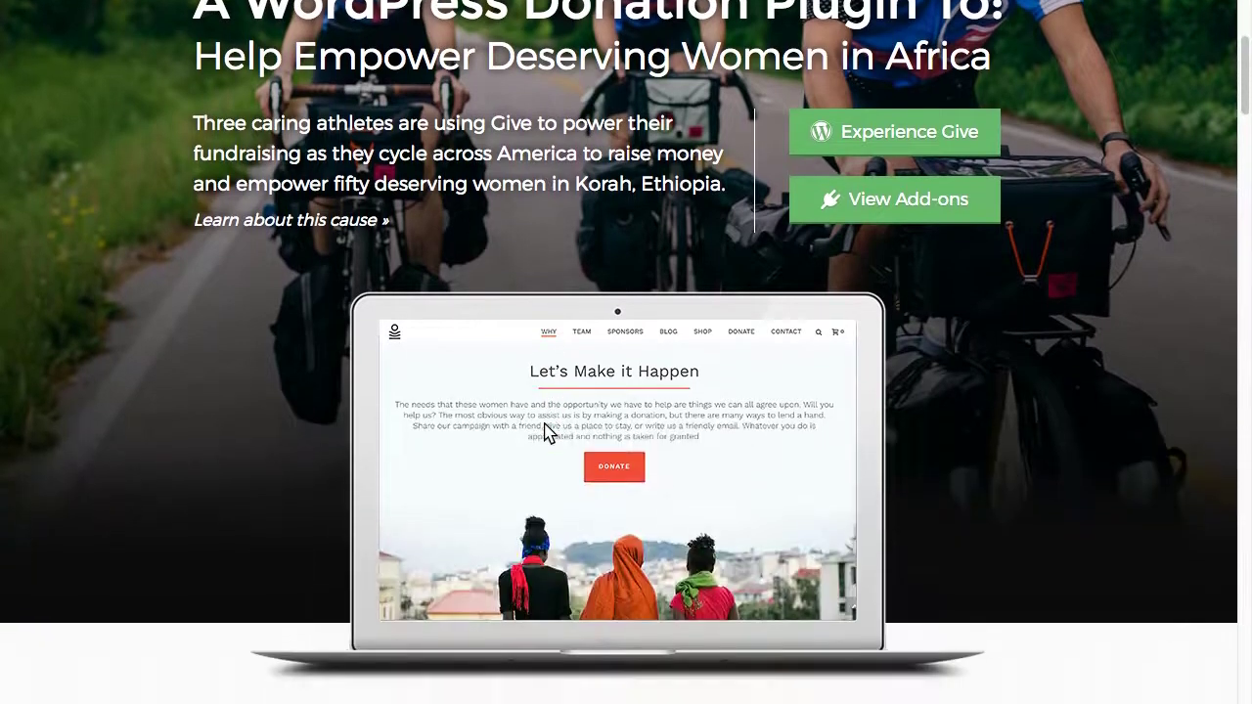
scroll(546, 434, "up", 4)
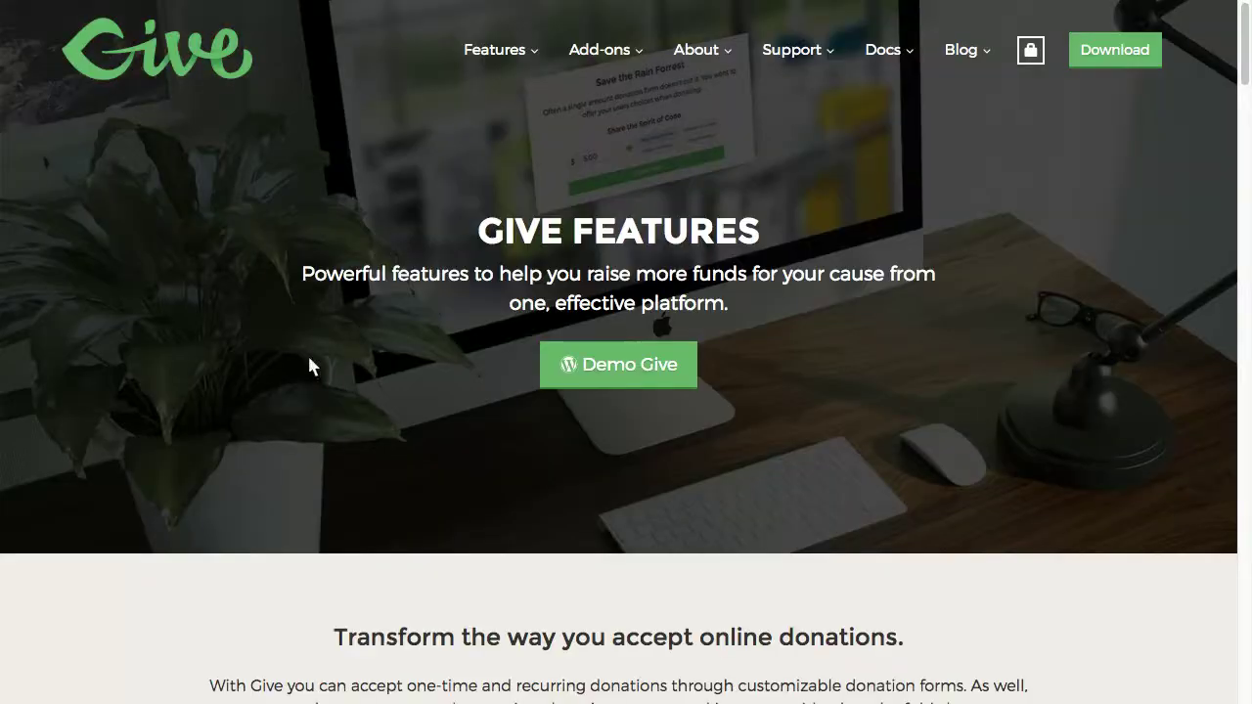
scroll(276, 467, "down", 8)
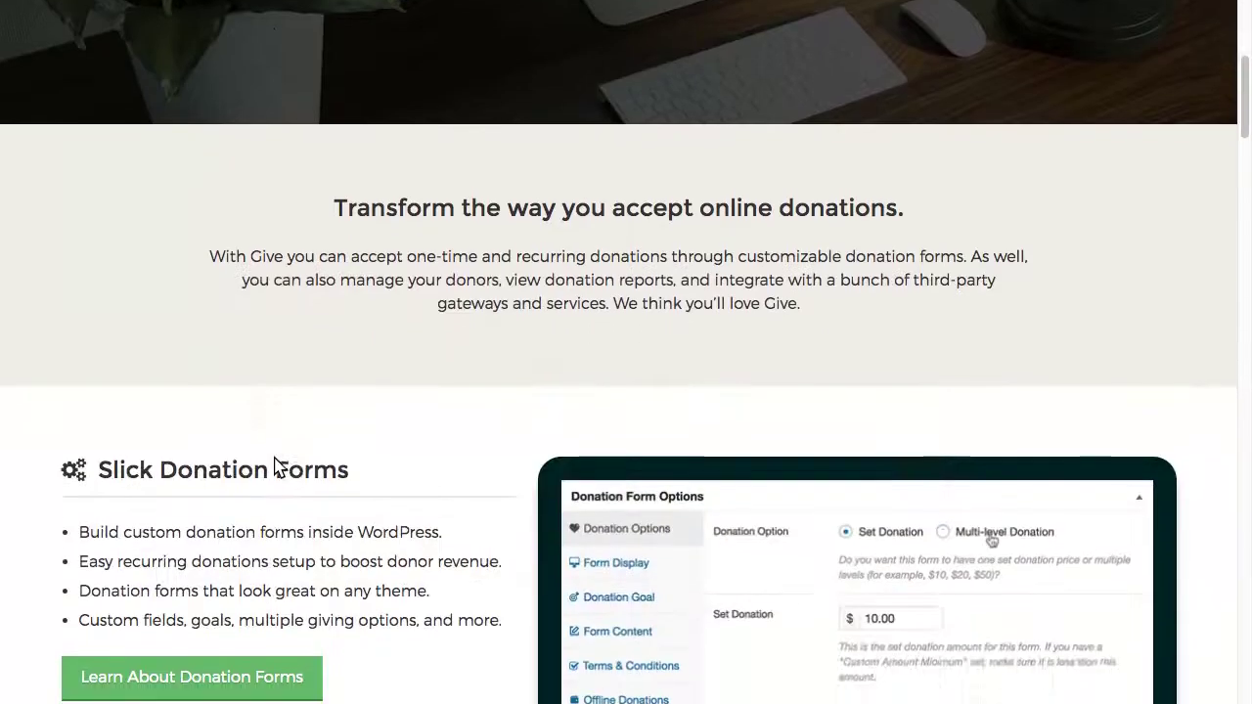
scroll(276, 467, "down", 1)
scroll(587, 343, "up", 1)
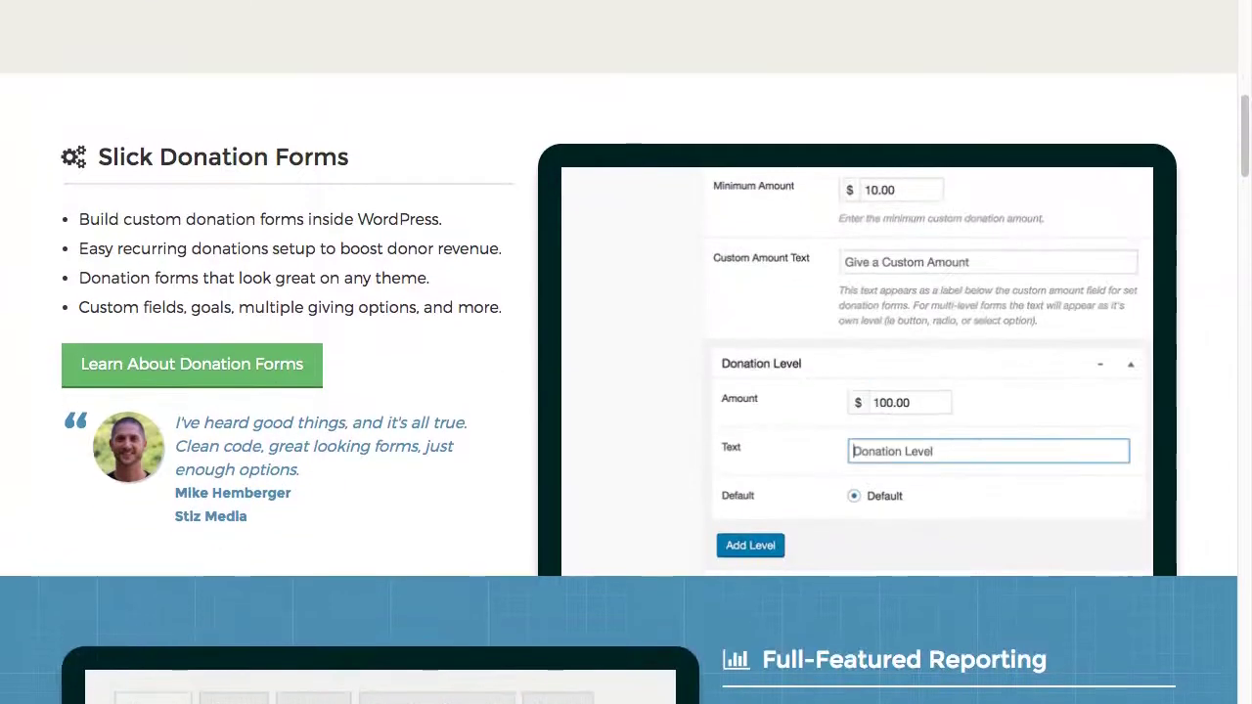
scroll(880, 245, "down", 1)
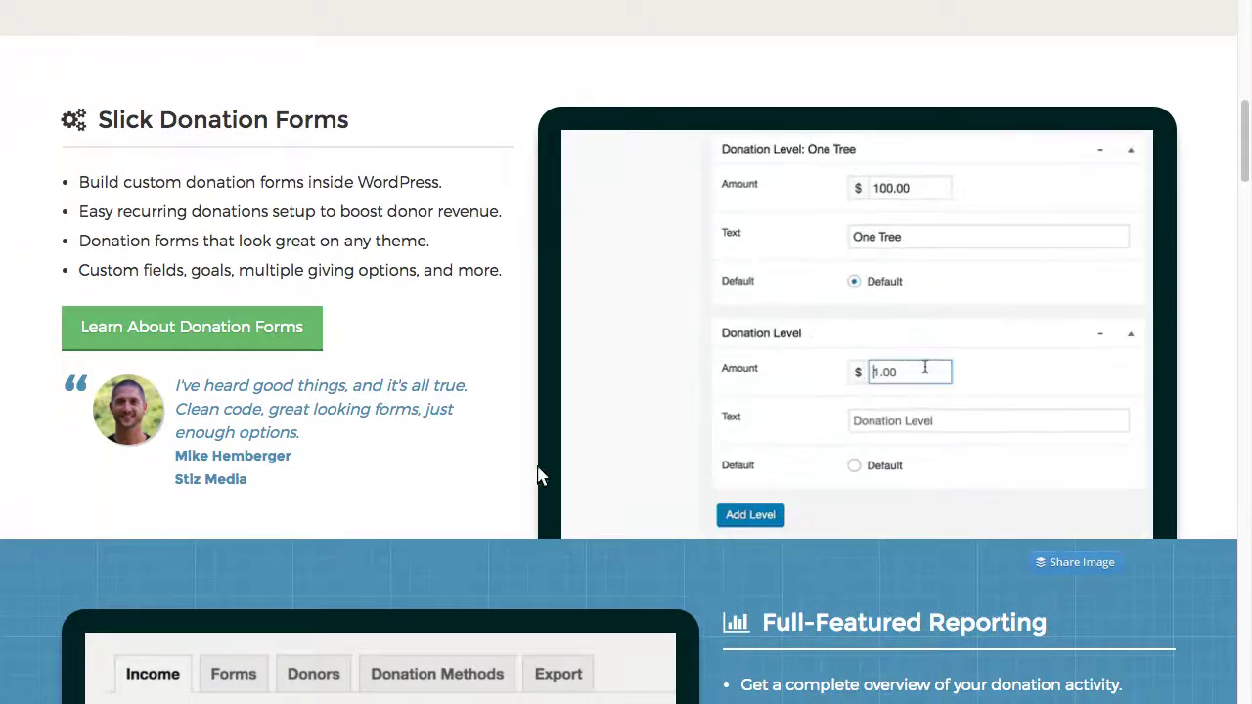
scroll(400, 433, "down", 2)
scroll(400, 433, "down", 2)
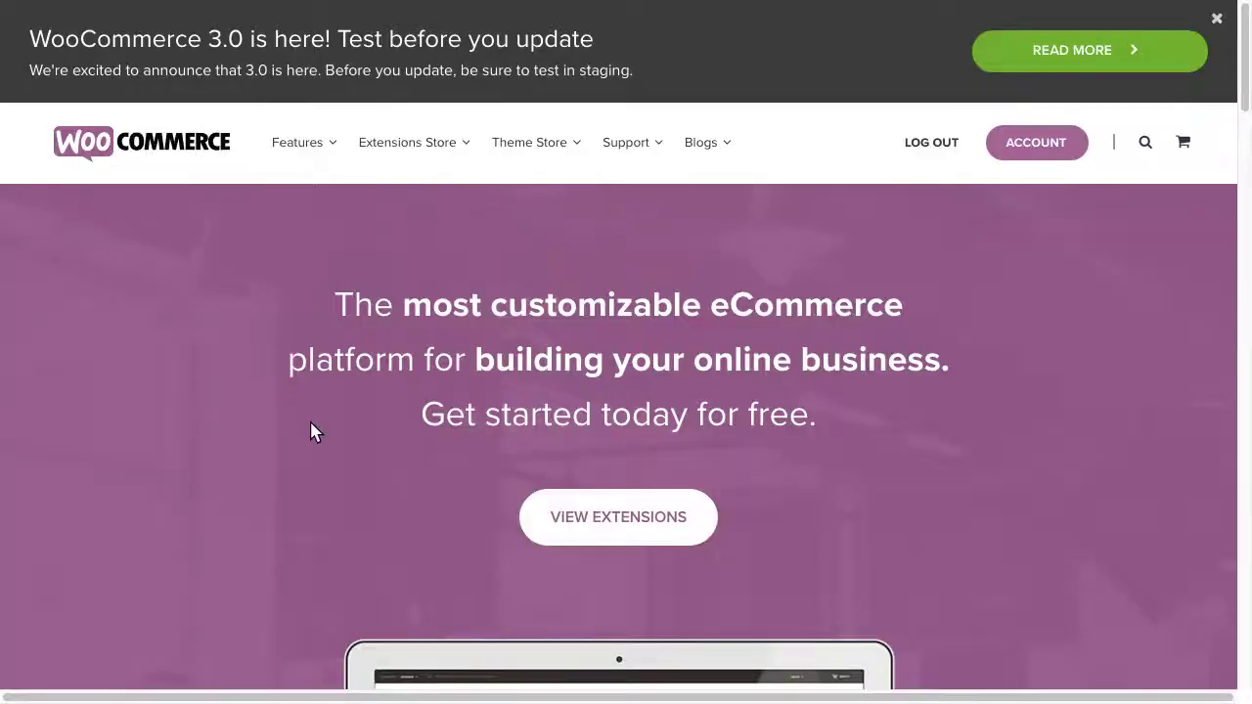
- Scroll the WooCommerce homepage down to the laptop image and download statistics
scroll(313, 432, "down", 5)
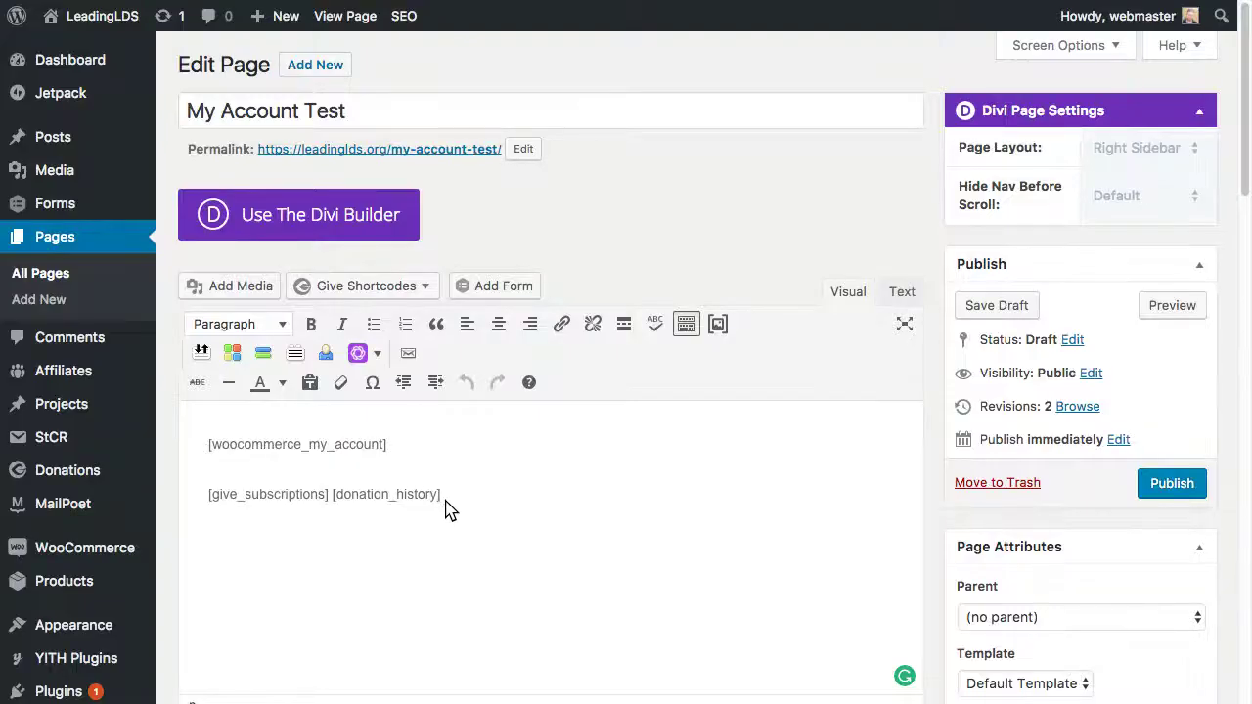
left_click_drag(445, 502, 209, 497)
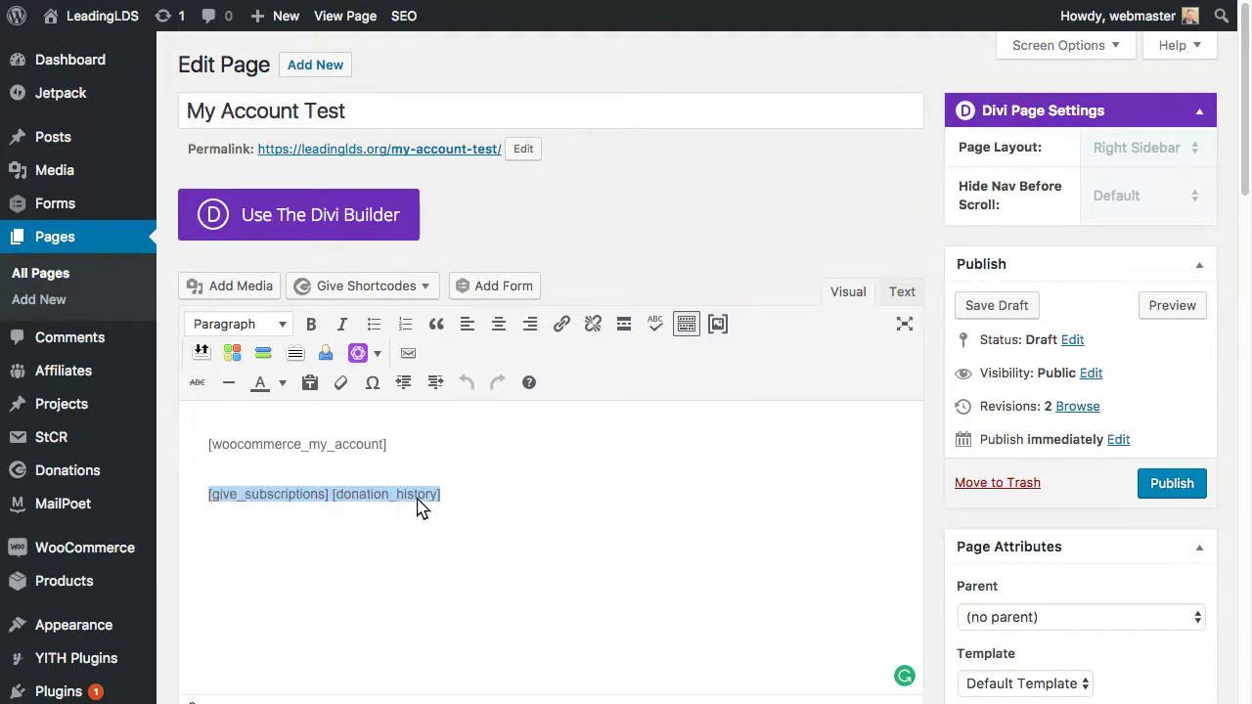
left_click(460, 507)
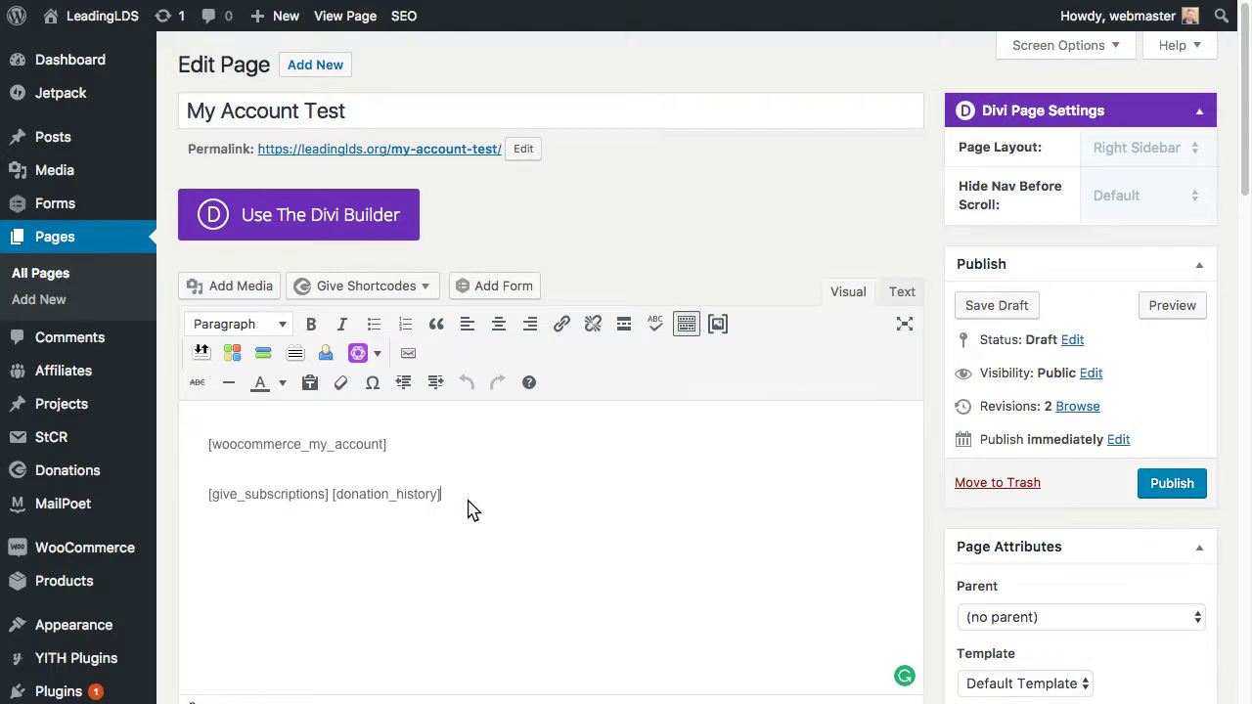
mouse_move(57, 477)
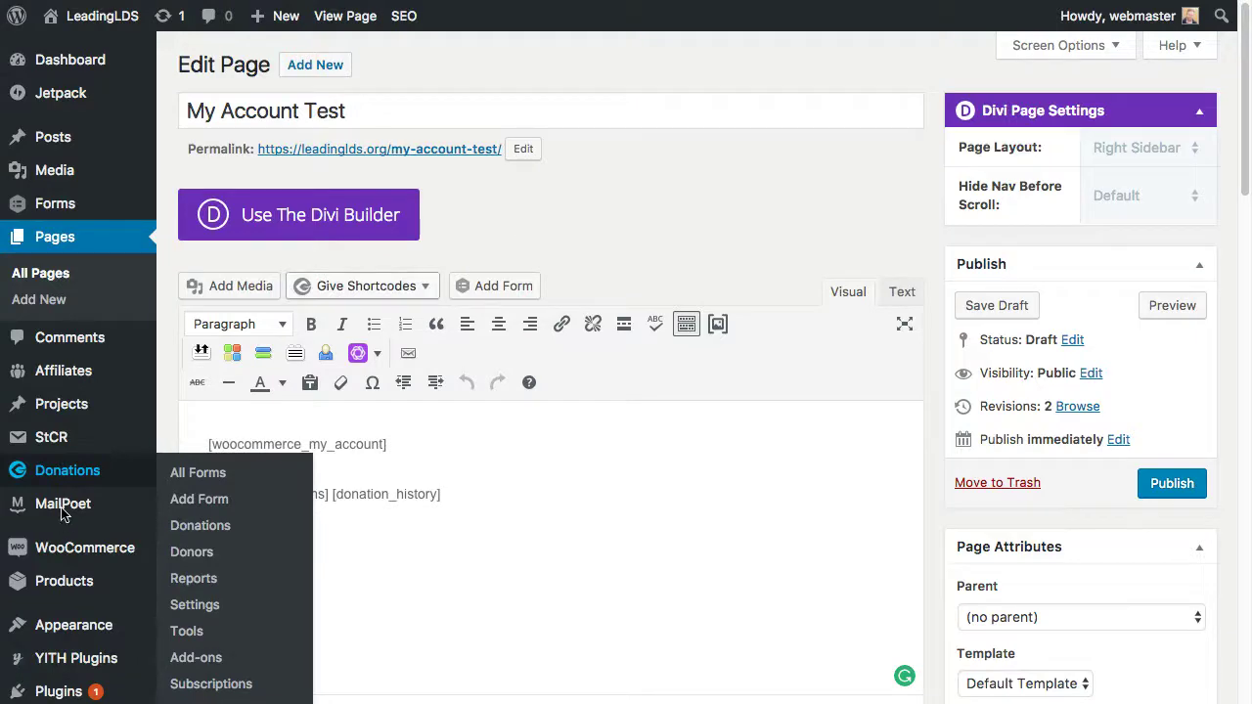
left_click(89, 474)
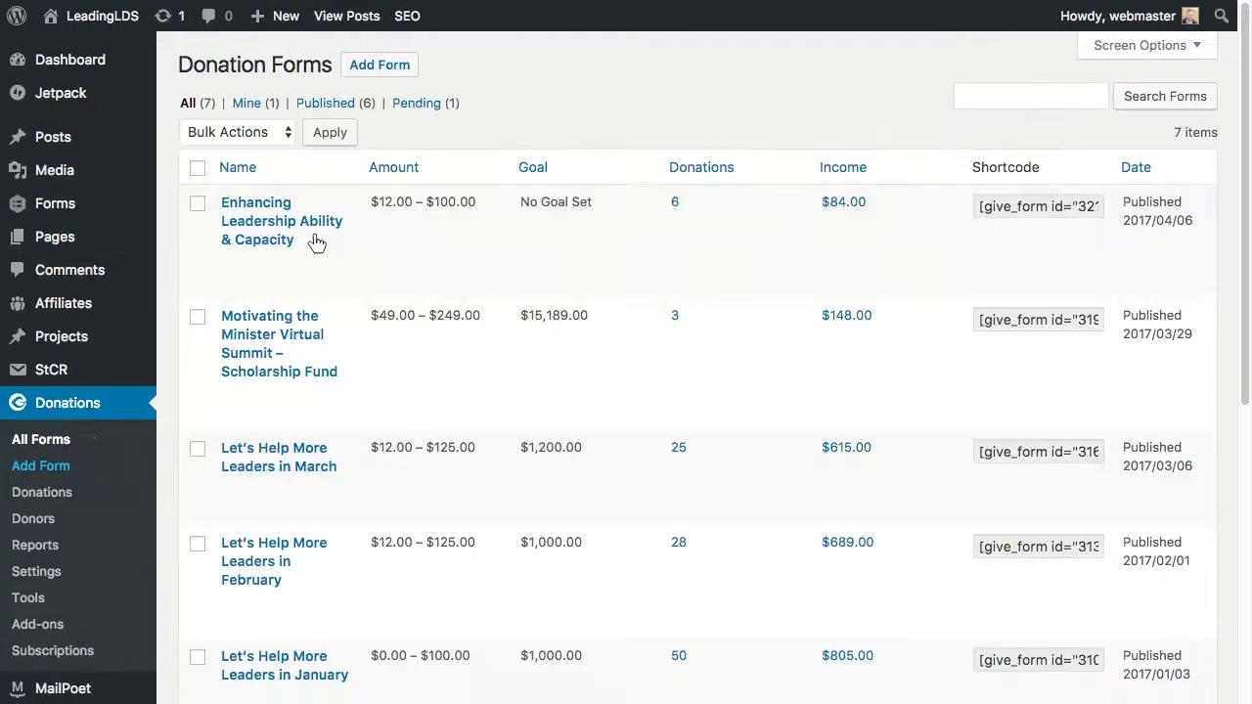
scroll(49, 586, "down", 3)
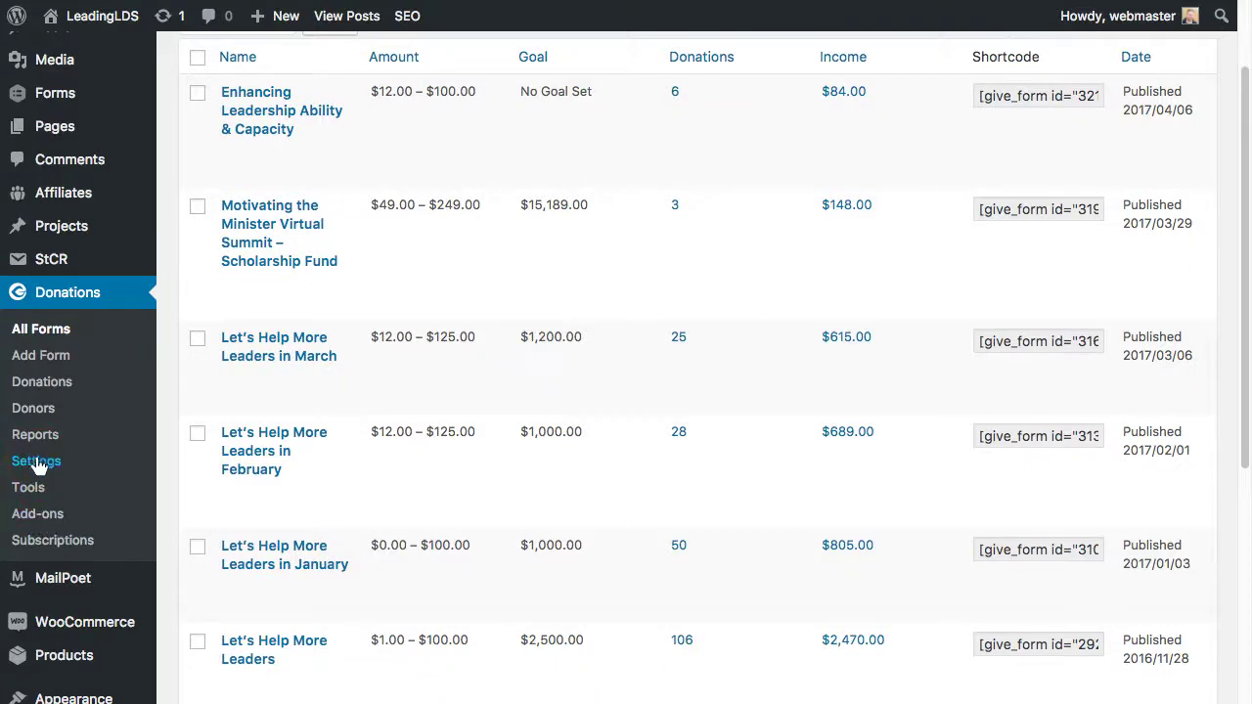
mouse_move(536, 354)
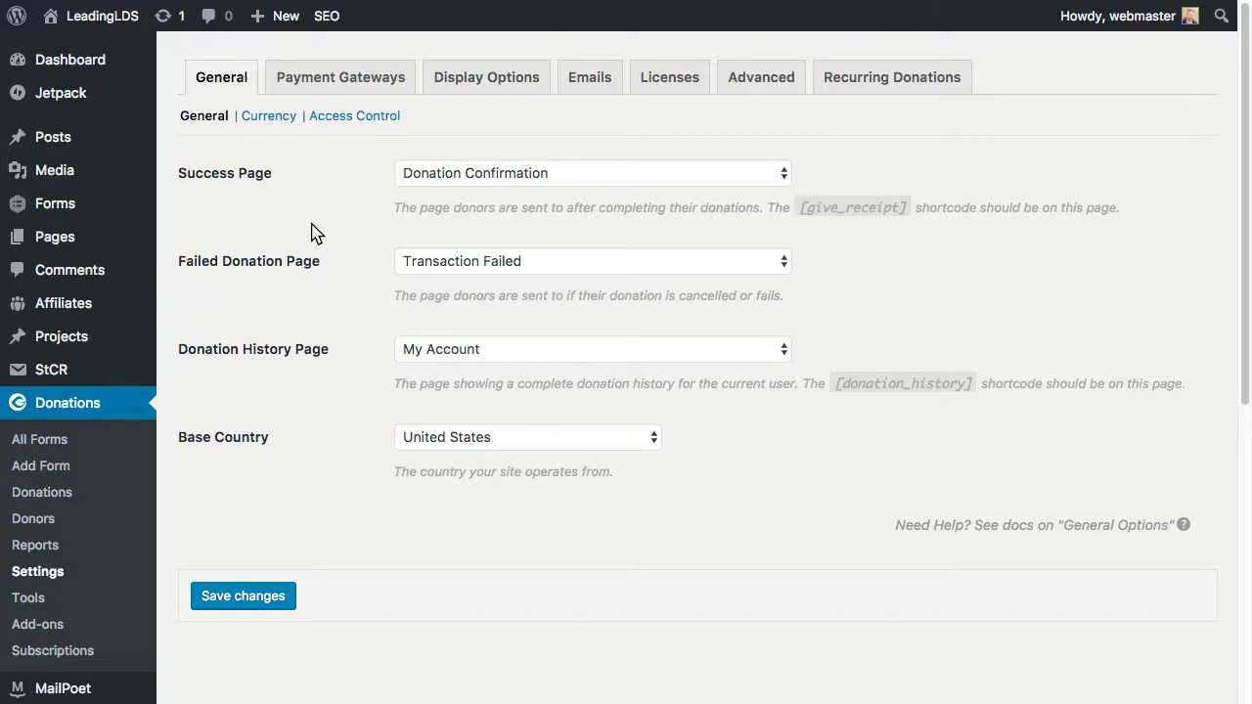
left_click(868, 76)
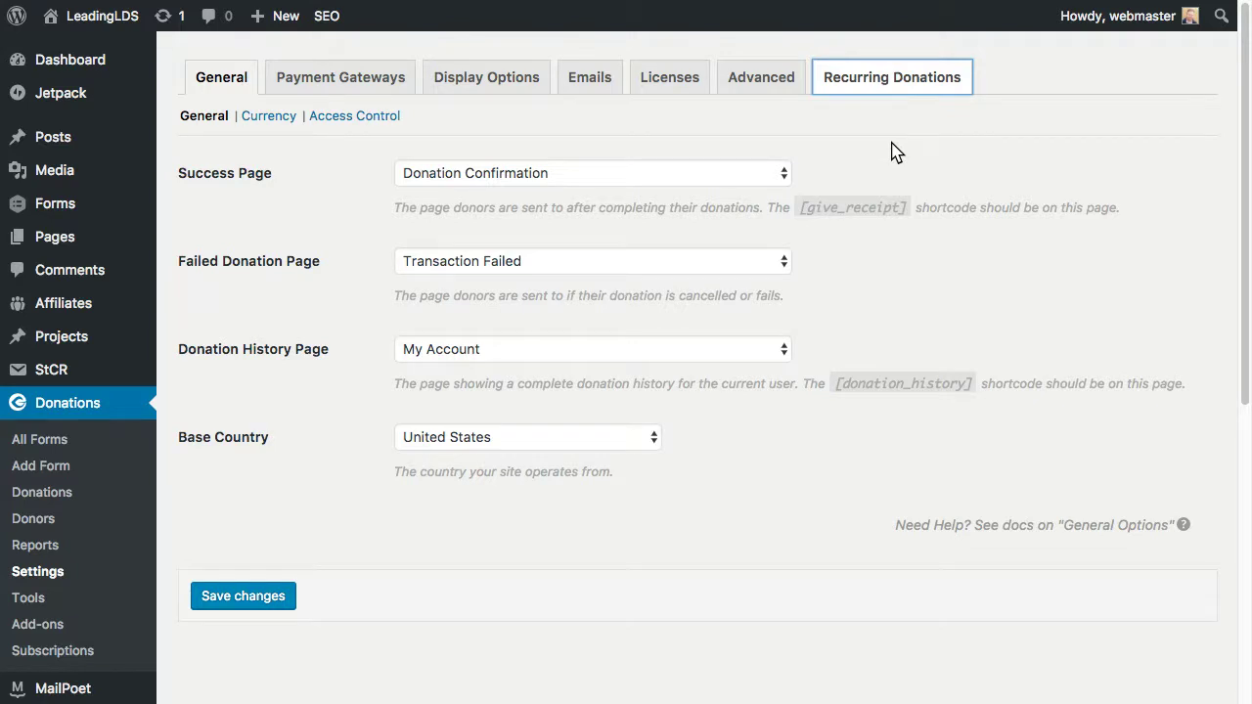
scroll(626, 320, "down", 5)
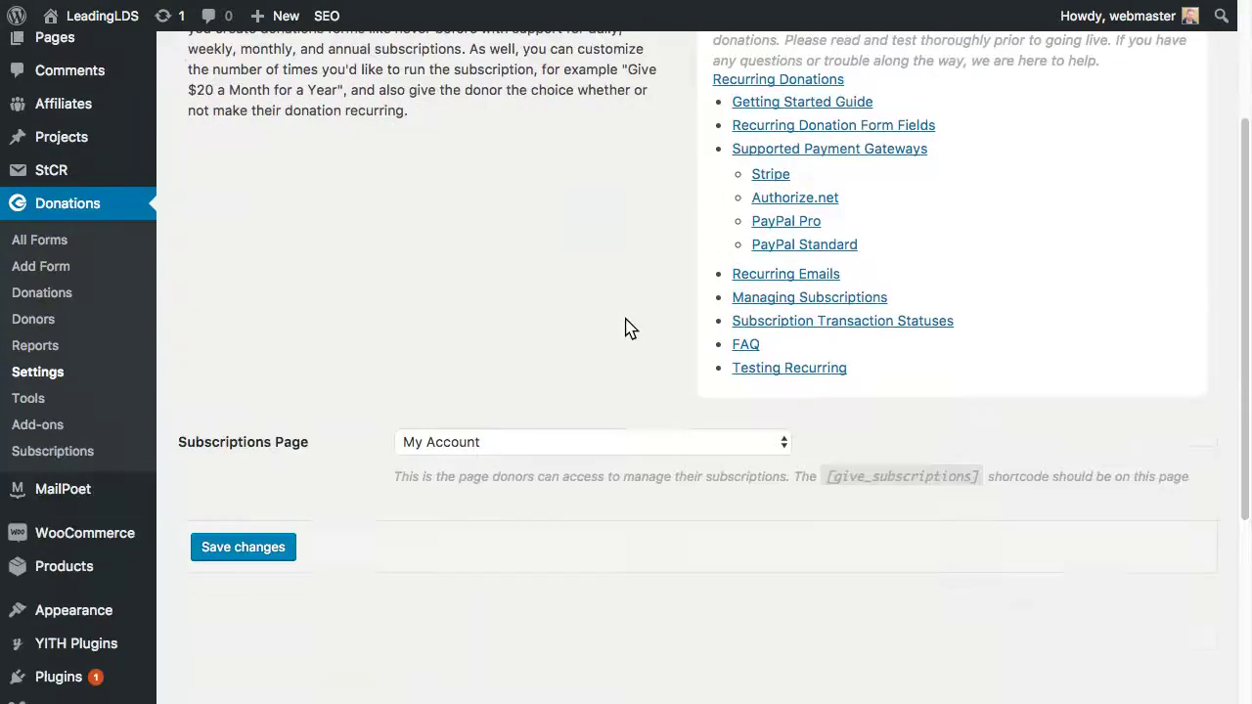
left_click(489, 239)
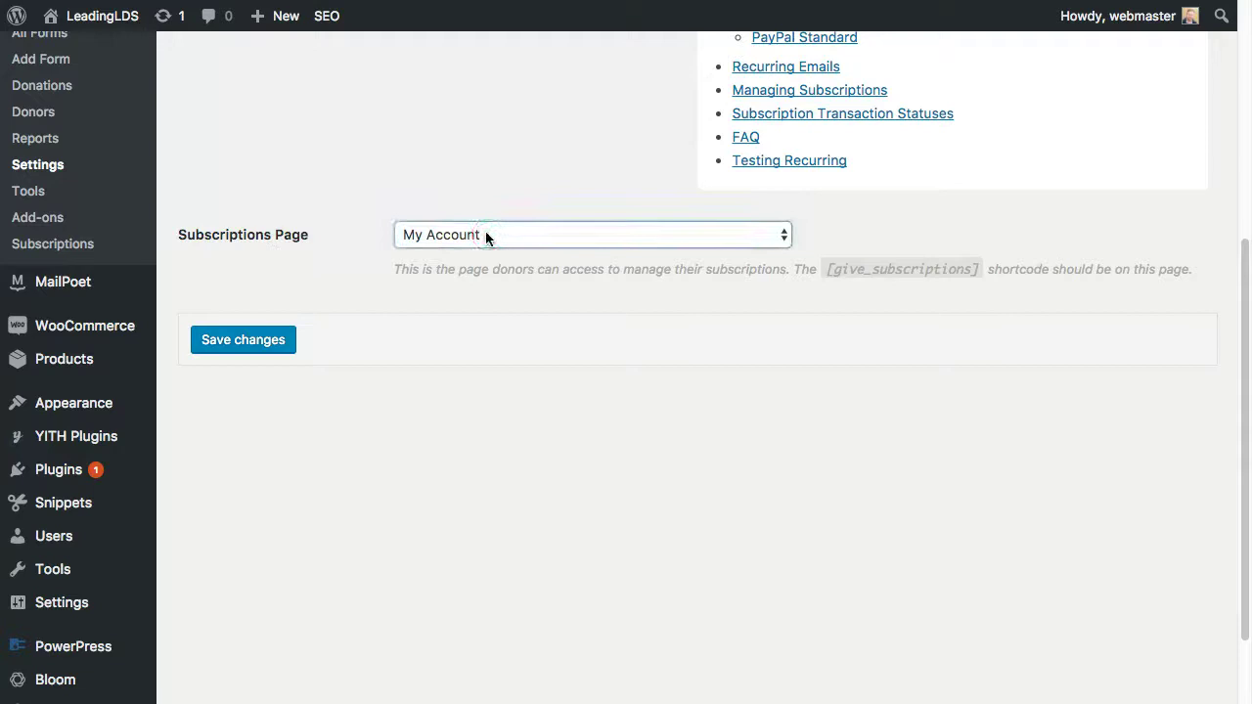
scroll(316, 212, "up", 5)
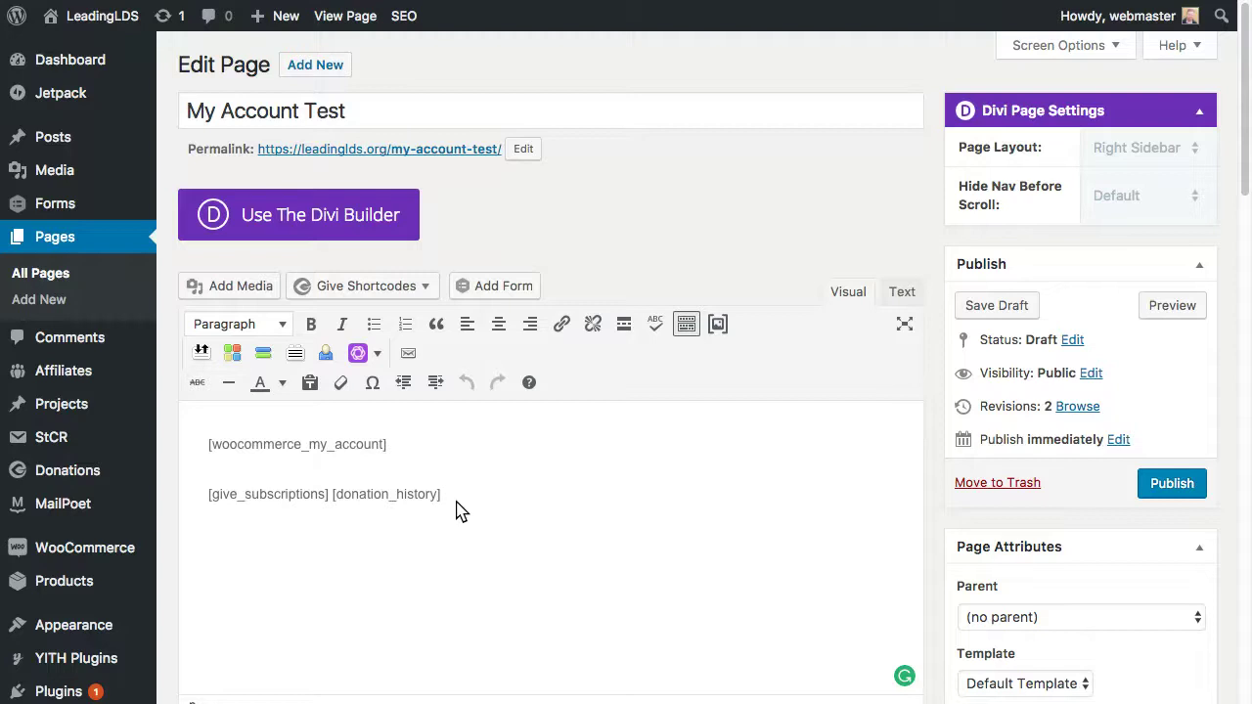
- Highlight the [woocommerce_my_account] shortcode in the page editor, then deselect it
left_click(459, 507)
left_click_drag(224, 441, 281, 442)
left_click(371, 442)
left_click(395, 442)
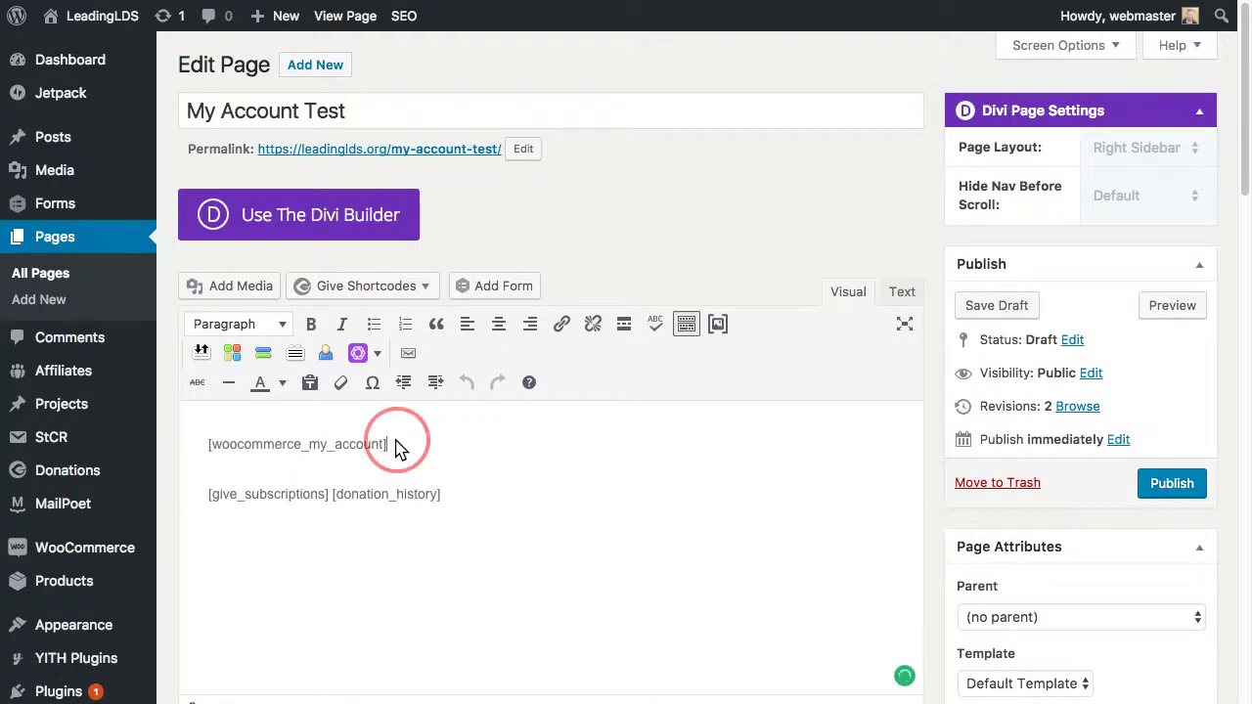
left_click_drag(395, 445, 173, 447)
left_click(390, 457)
- Open WooCommerce Settings from the admin sidebar
scroll(99, 512, "down", 3)
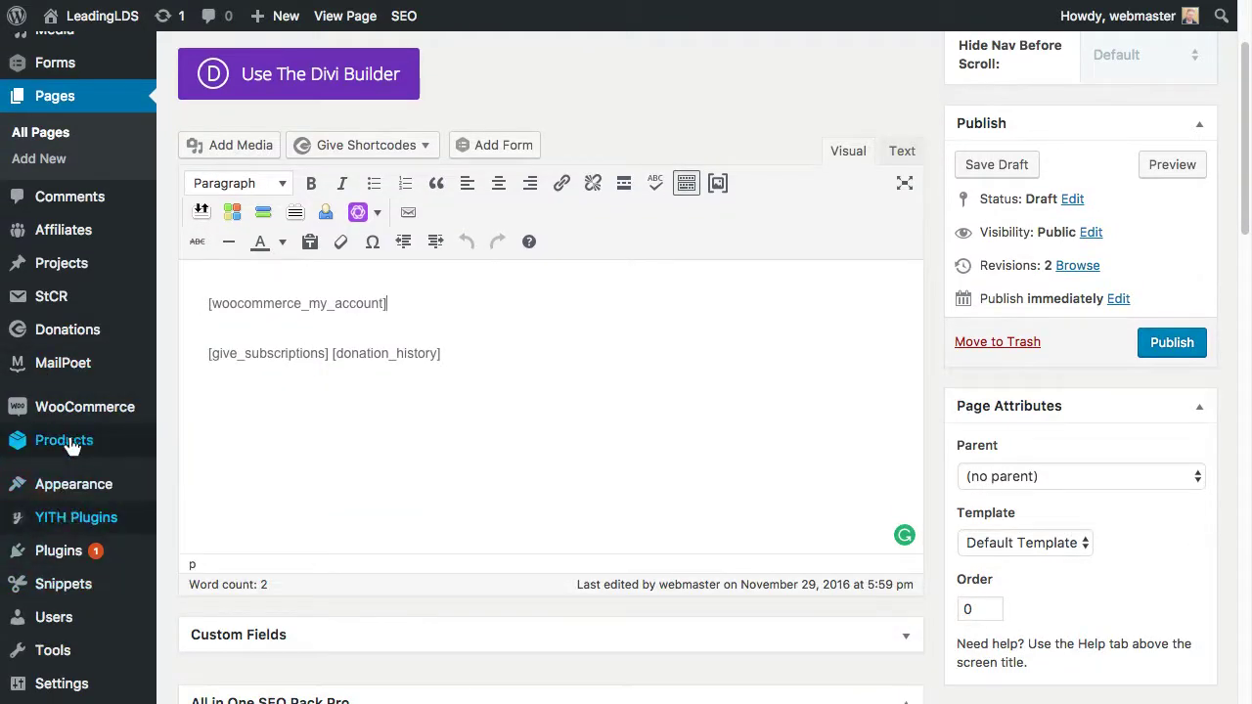
scroll(71, 445, "down", 5)
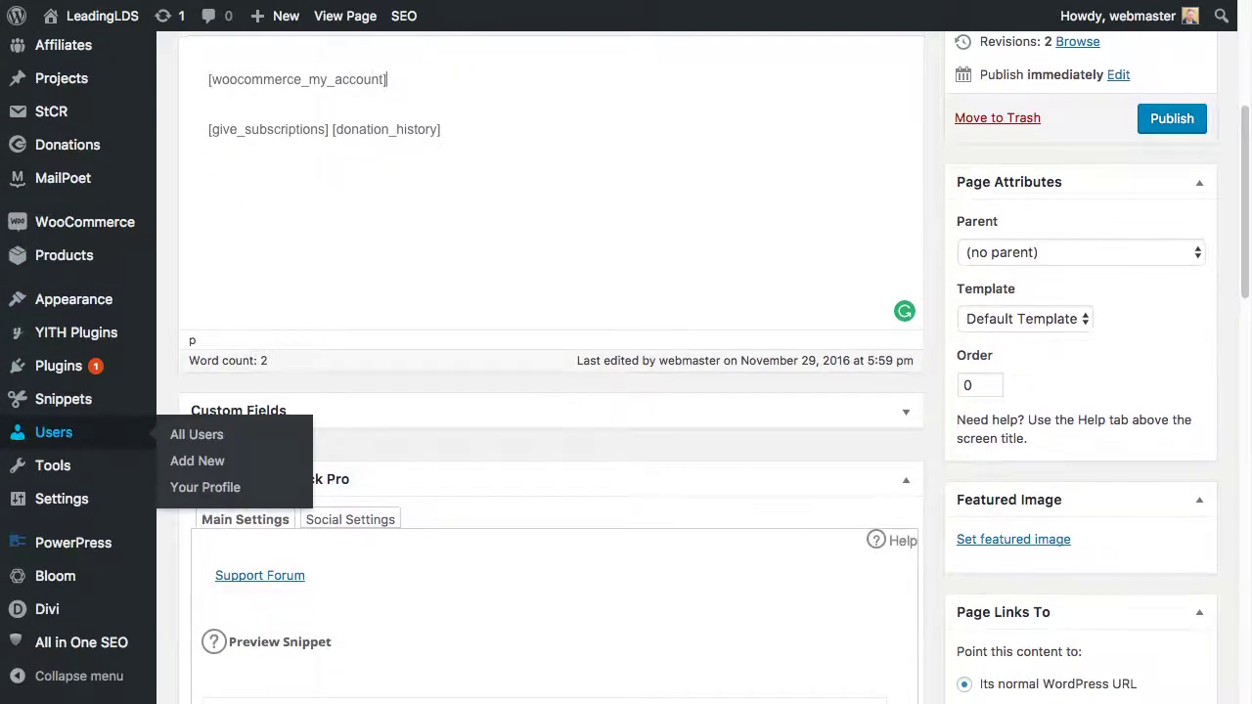
scroll(71, 445, "up", 3)
mouse_move(78, 369)
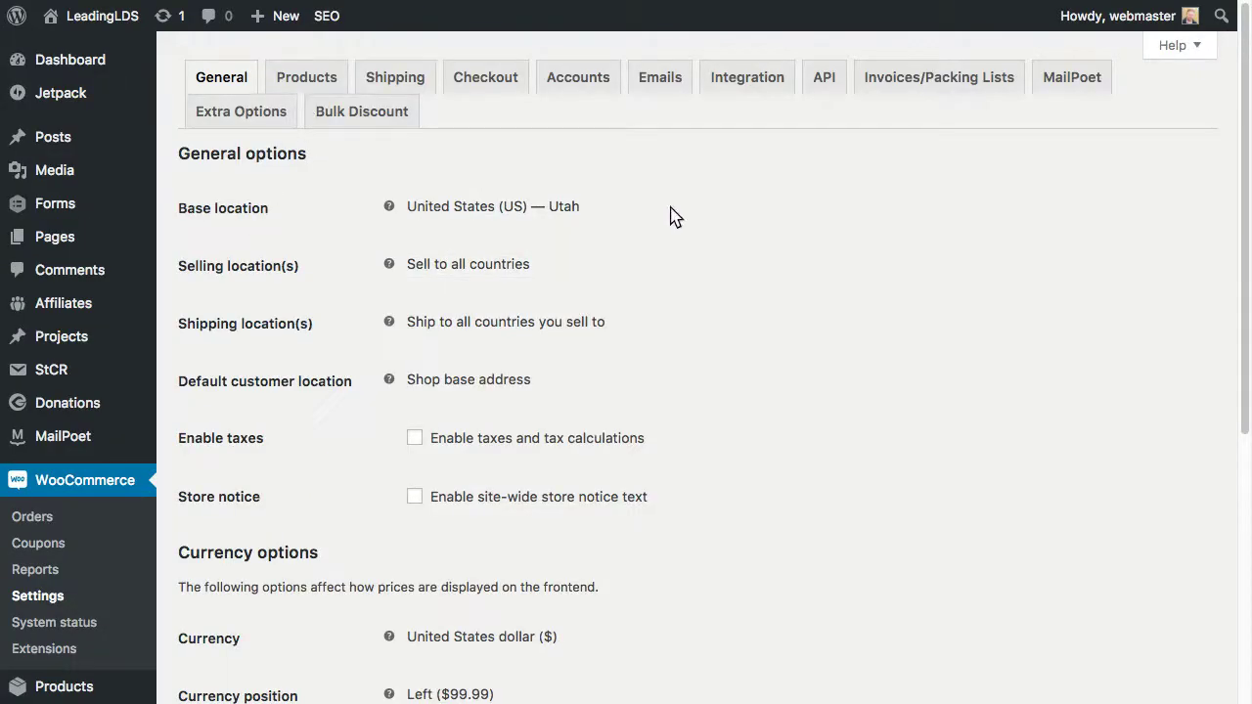
scroll(450, 374, "down", 5)
scroll(452, 372, "up", 5)
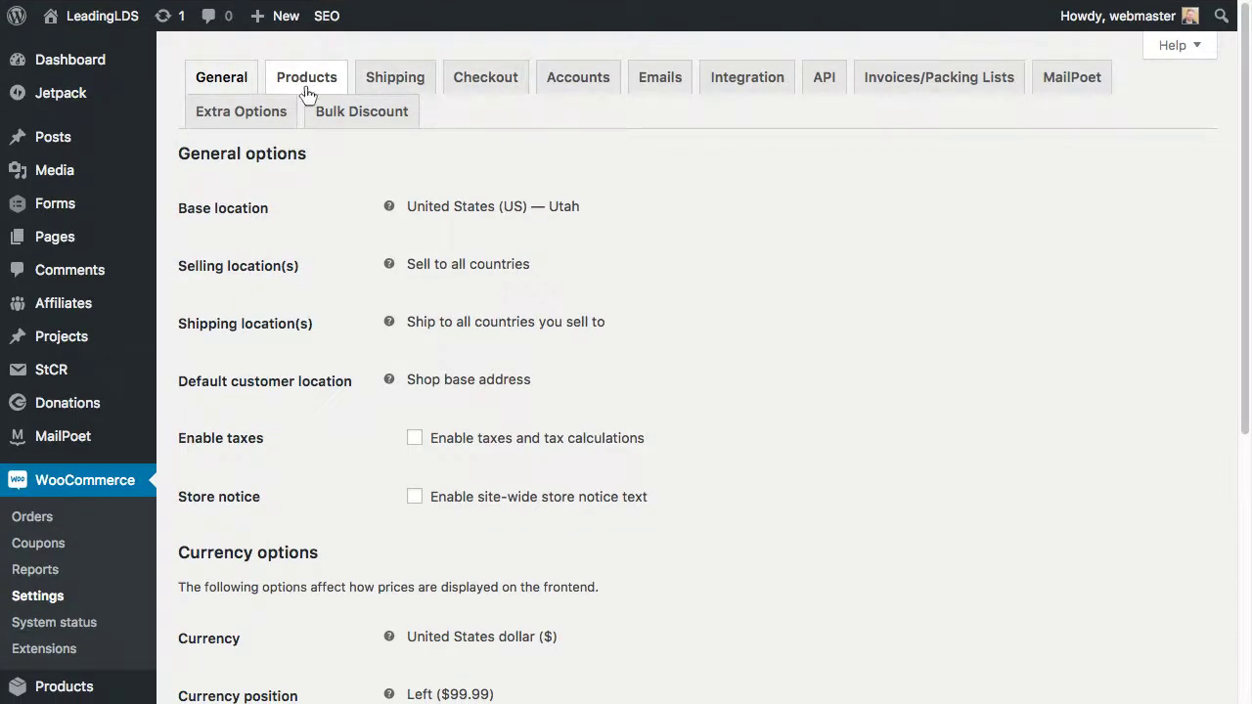
scroll(367, 332, "down", 4)
scroll(368, 333, "up", 4)
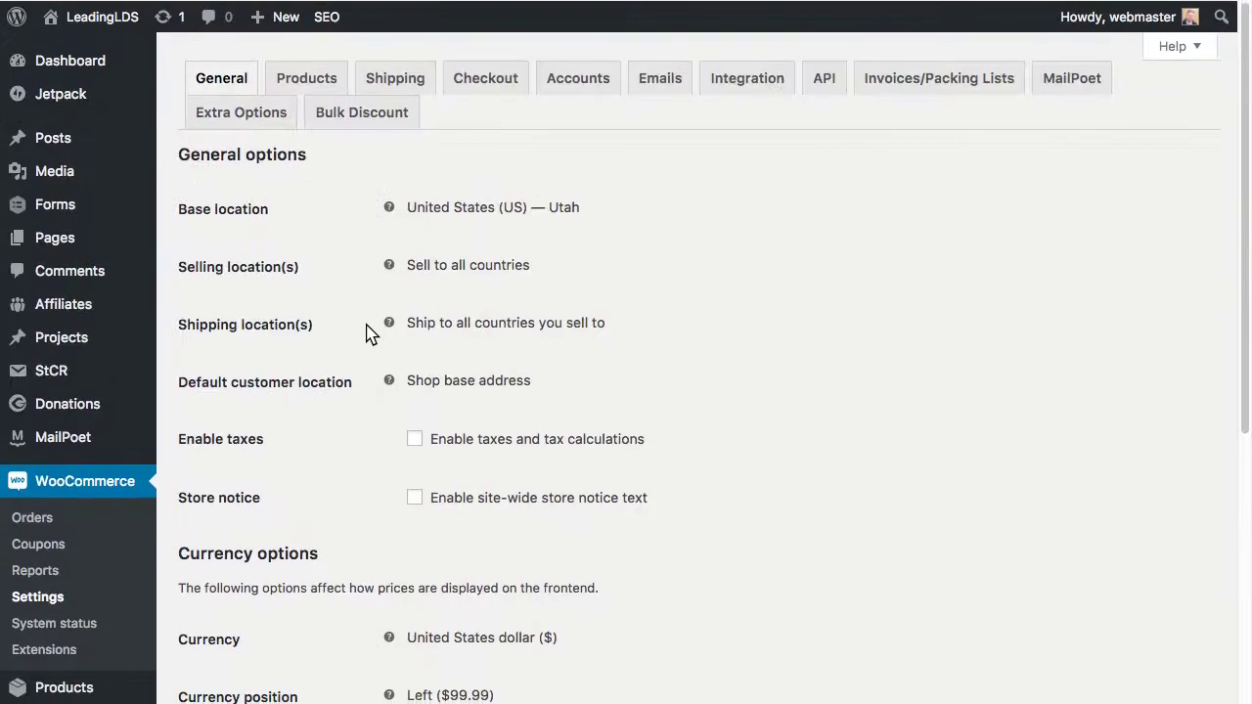
left_click(492, 86)
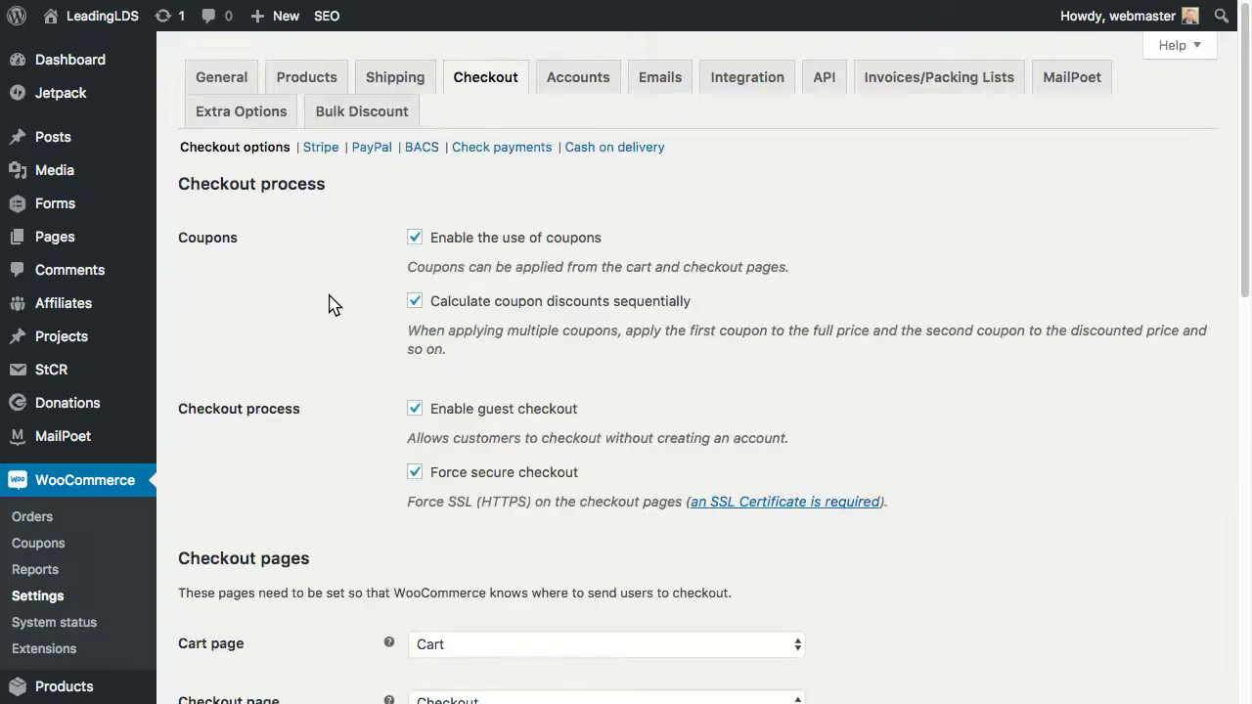
scroll(314, 379, "down", 10)
scroll(314, 380, "up", 10)
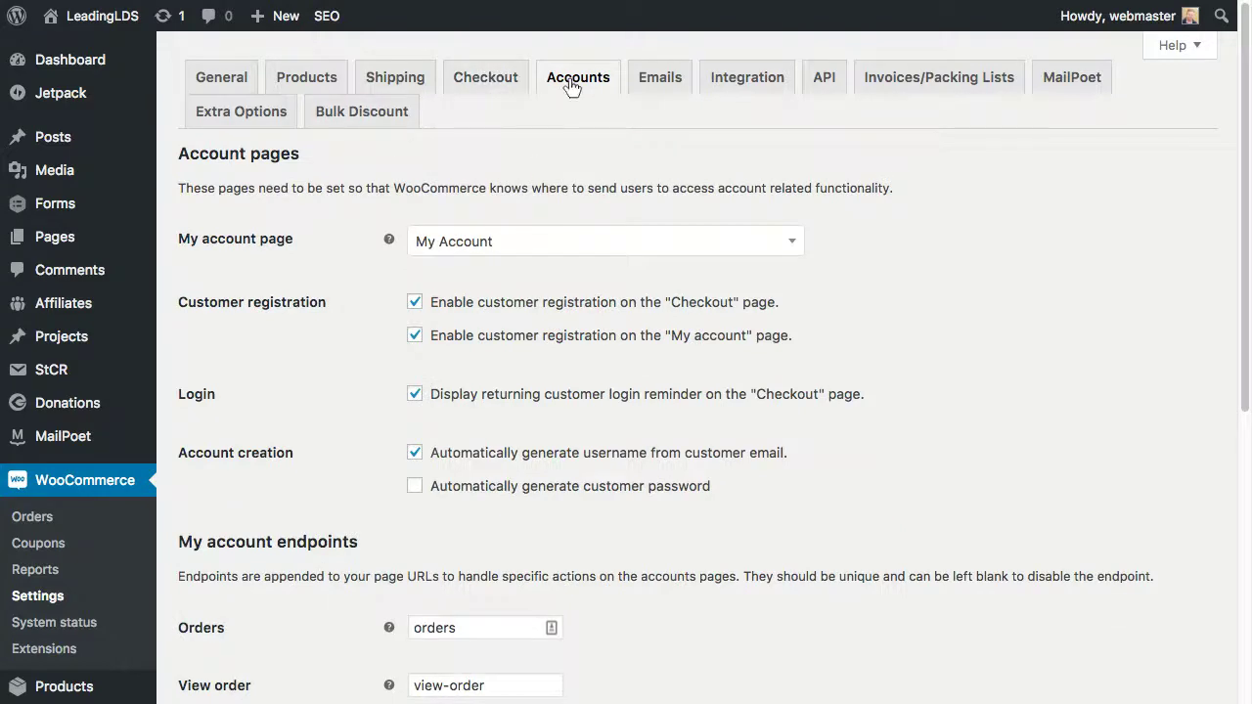
left_click(489, 247)
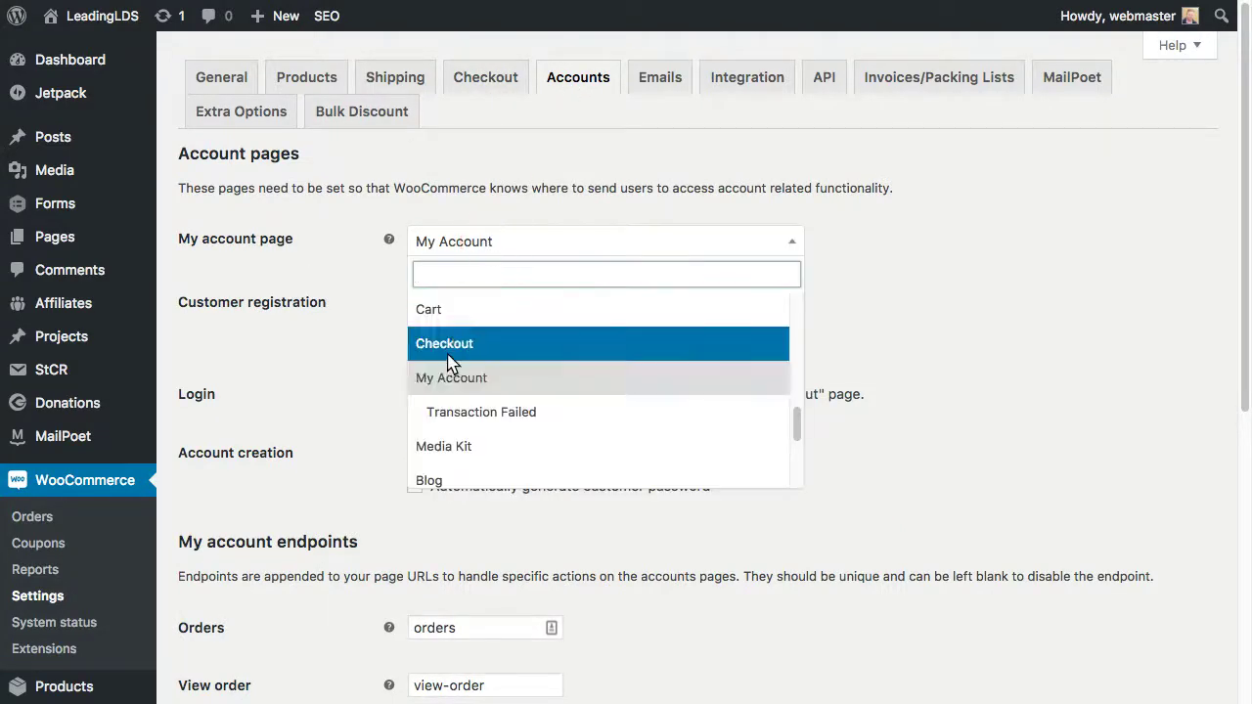
left_click(515, 192)
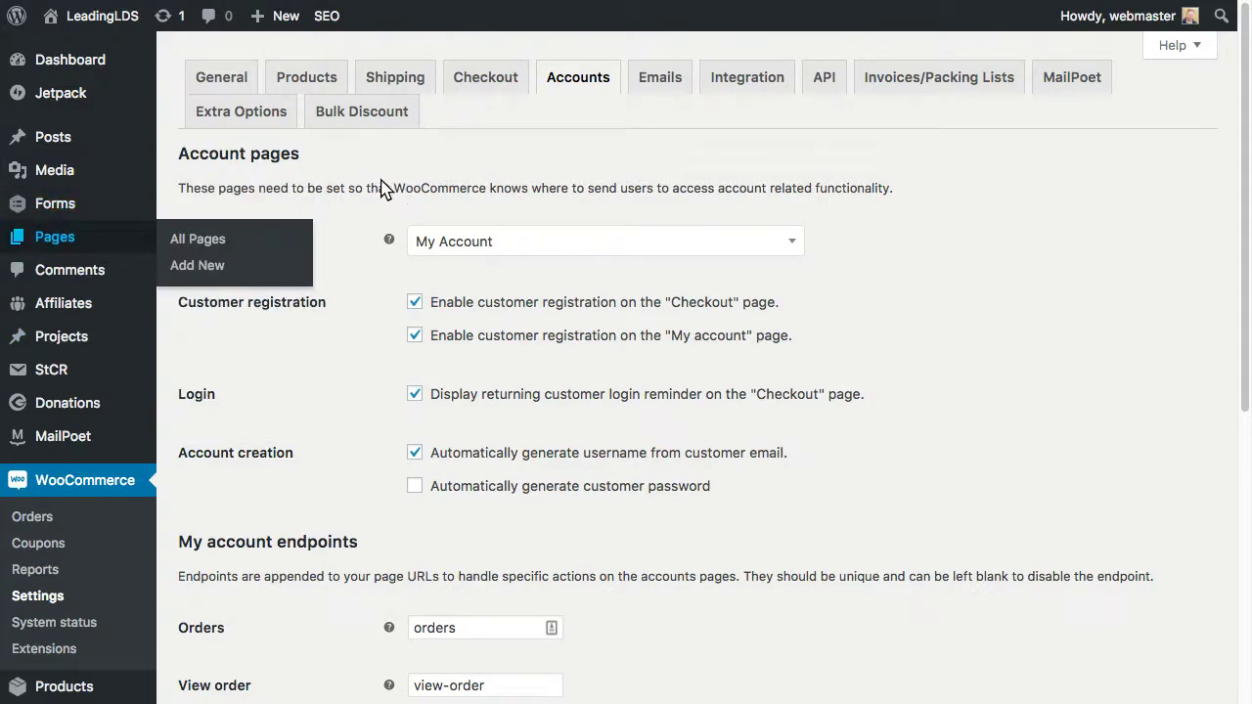
- Edit the My Account Test draft from All Pages and highlight its WooCommerce and Give shortcodes
left_click(198, 238)
scroll(292, 524, "down", 15)
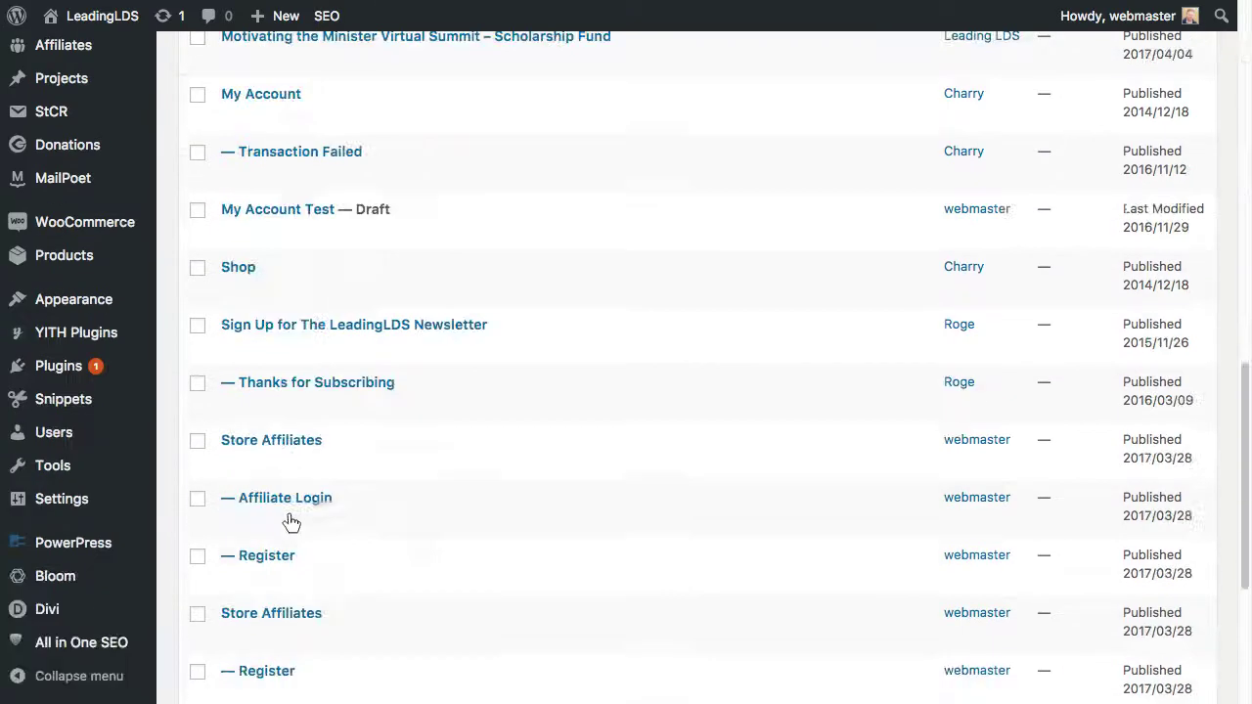
scroll(469, 358, "up", 6)
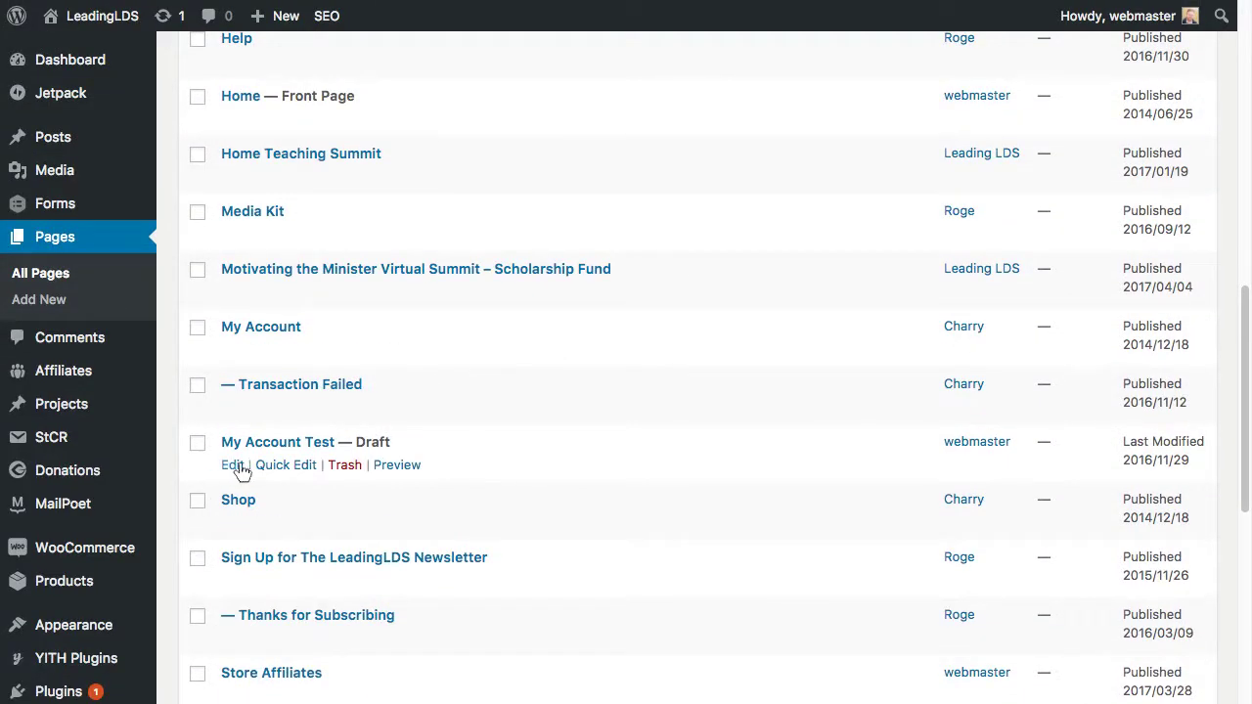
left_click(233, 466)
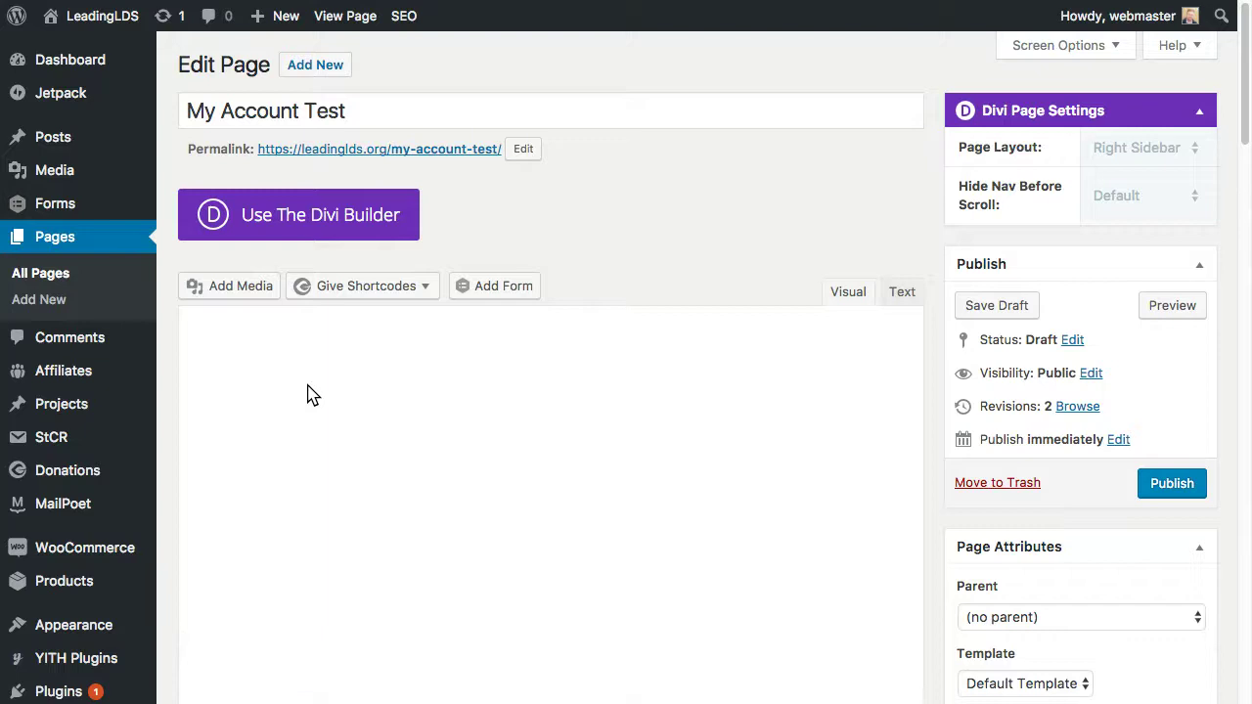
left_click_drag(197, 456, 480, 503)
left_click(452, 499)
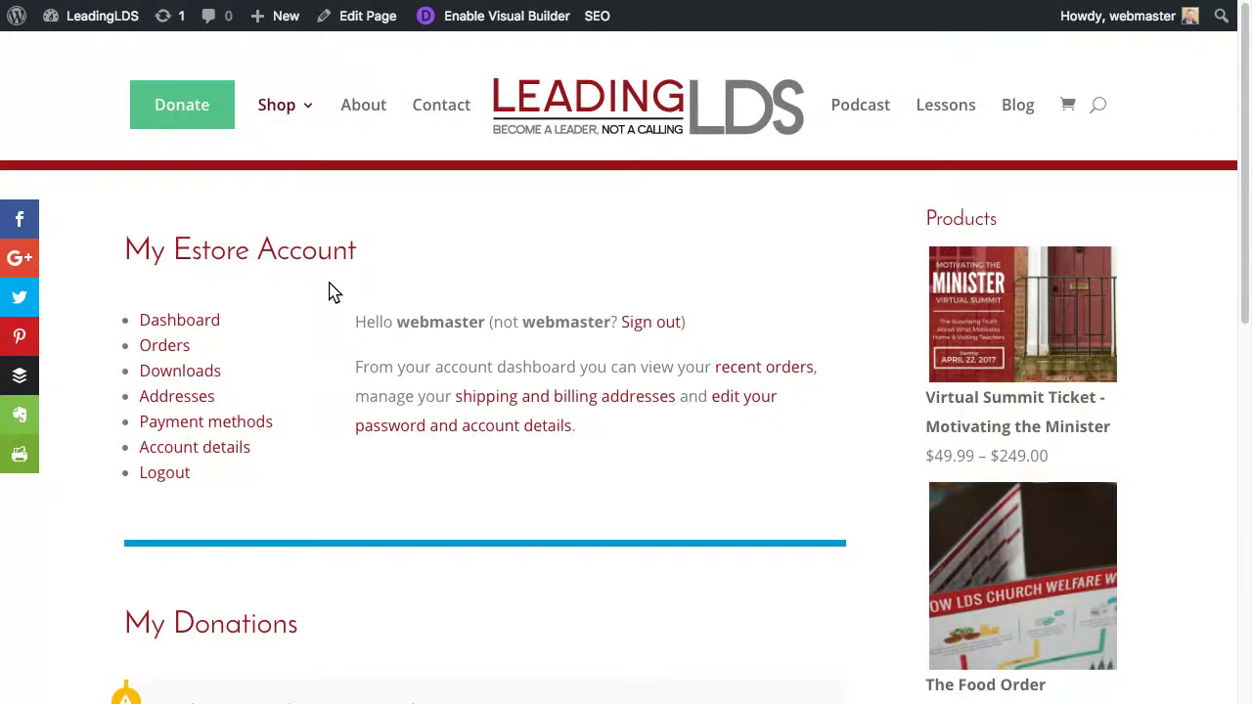
- Compare the front-end My Account Test and My Account pages, including Orders and My Donations
scroll(341, 307, "down", 3)
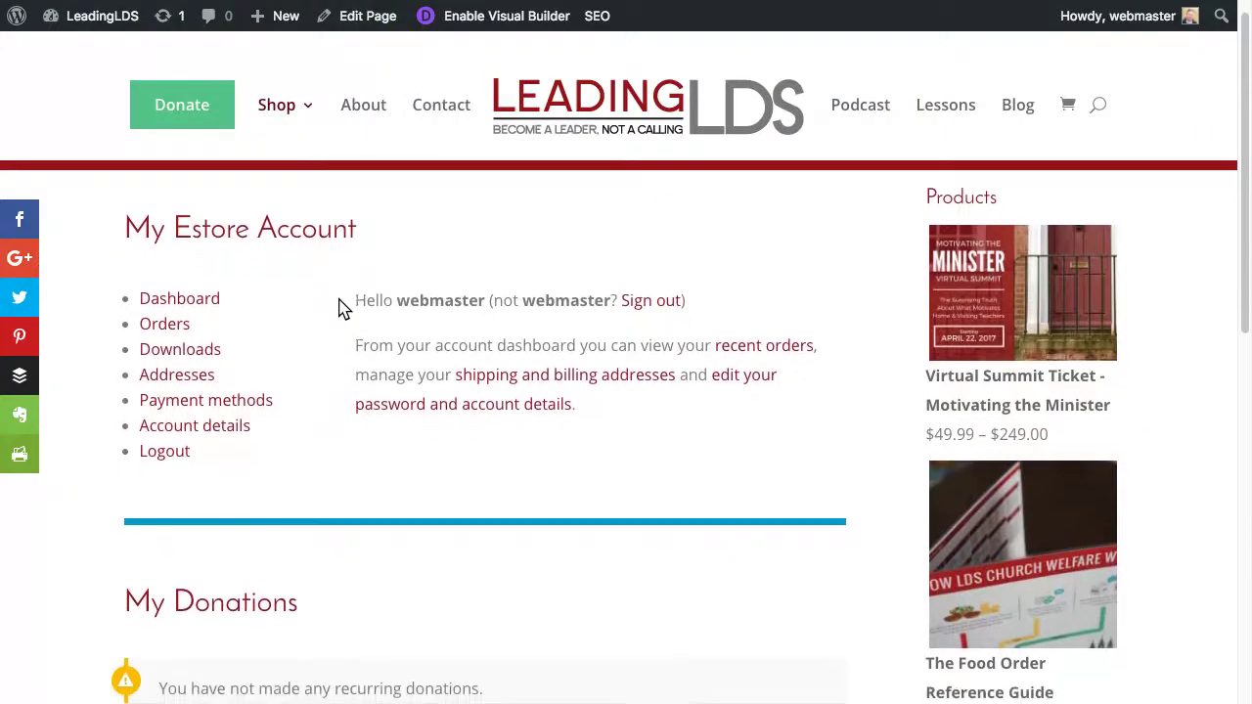
scroll(341, 307, "up", 3)
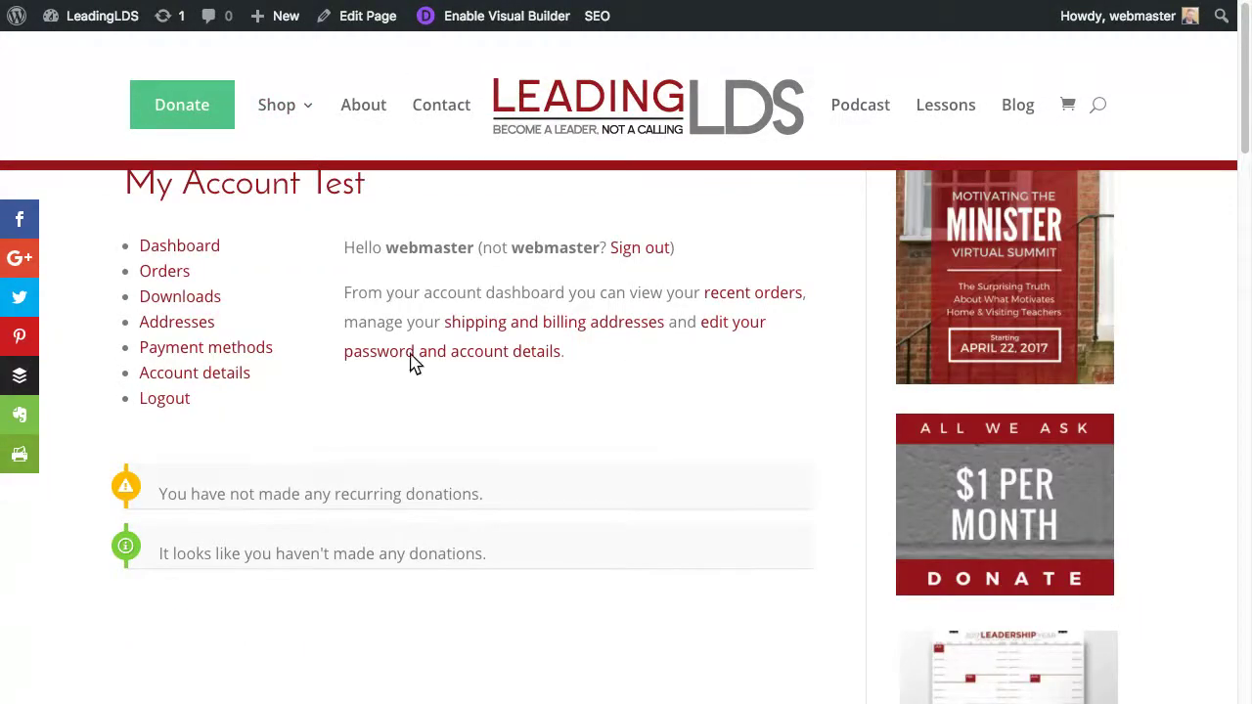
scroll(415, 364, "up", 1)
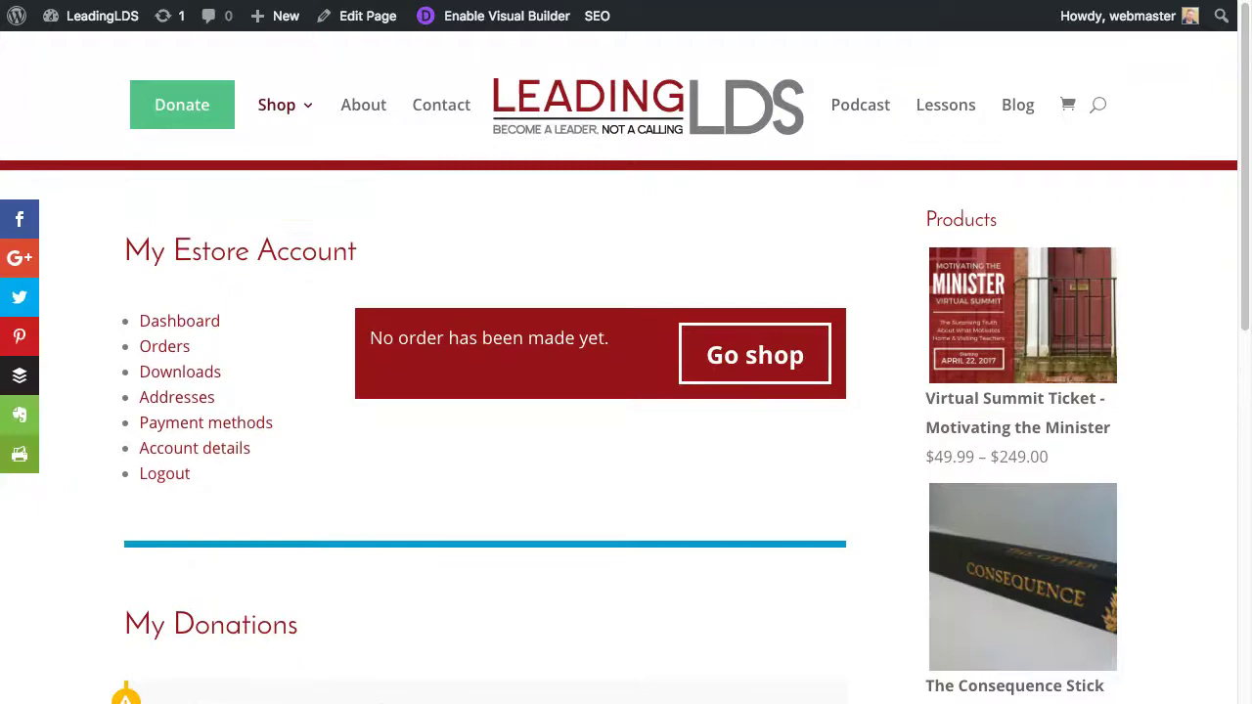
scroll(328, 401, "down", 3)
scroll(252, 371, "down", 1)
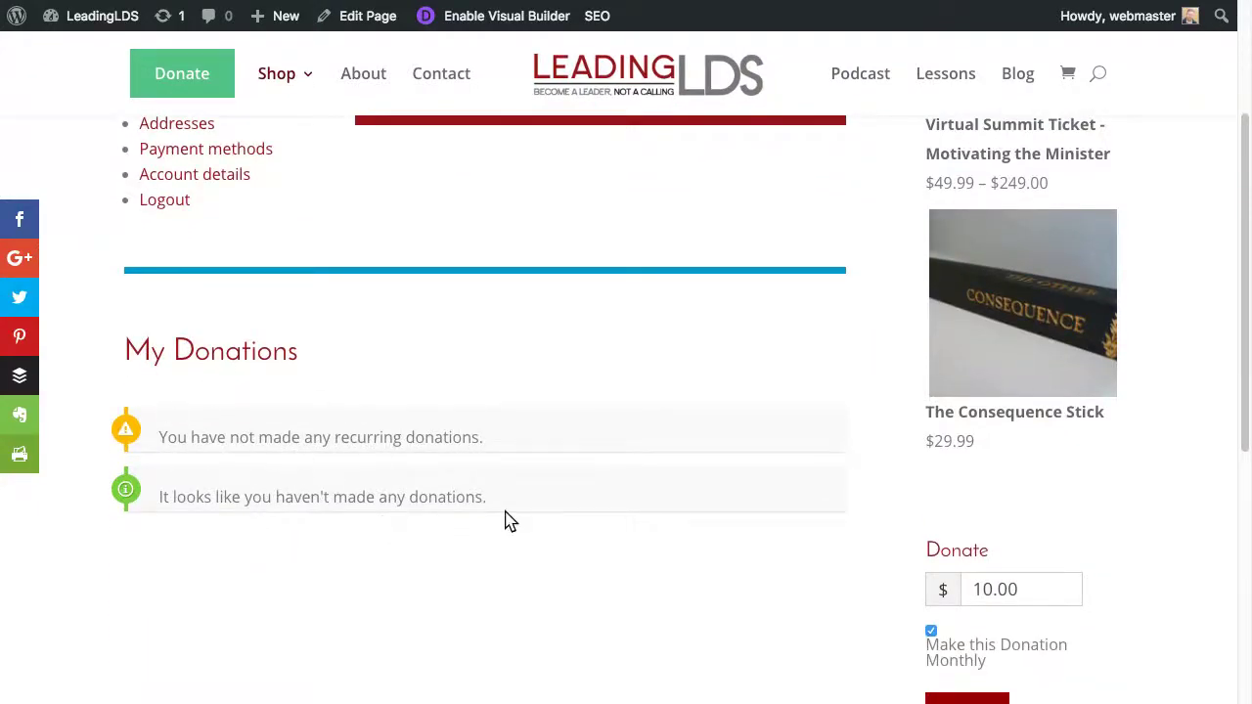
scroll(600, 424, "up", 5)
left_click(245, 515)
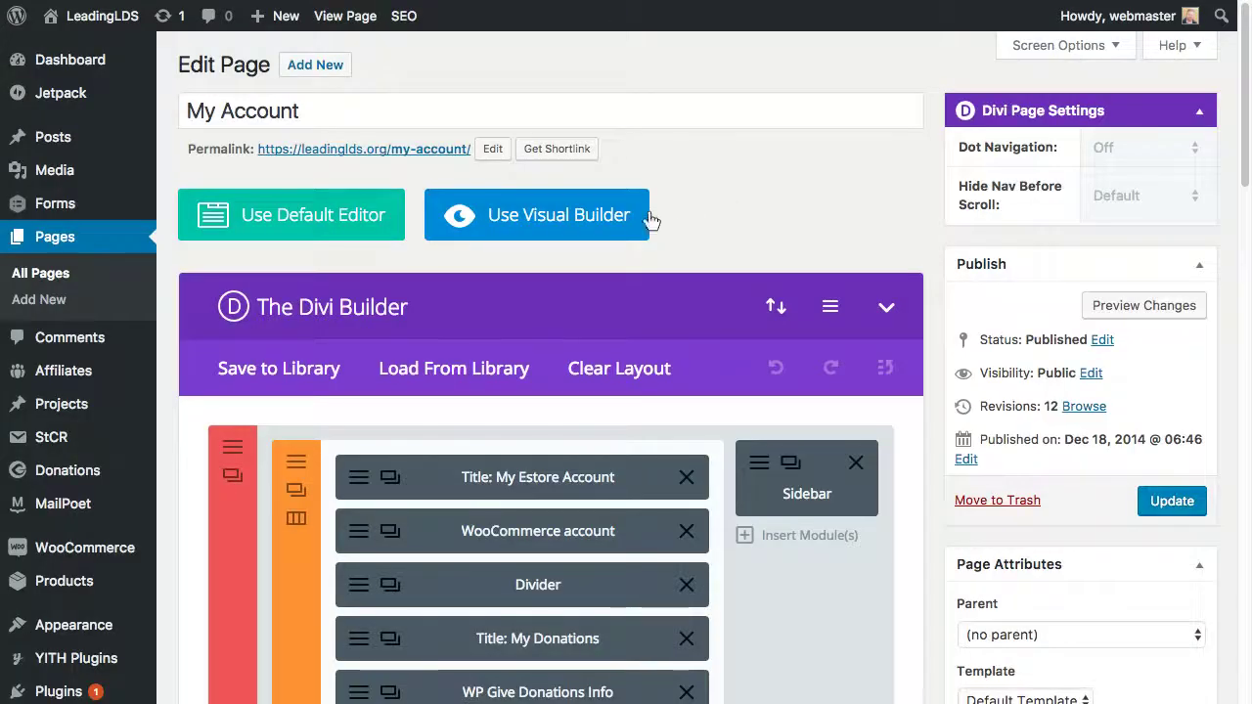
- Review the settings of the My Estore Account title, WooCommerce account and Divider modules
scroll(651, 215, "down", 3)
scroll(650, 221, "up", 2)
scroll(651, 220, "up", 1)
scroll(651, 224, "down", 2)
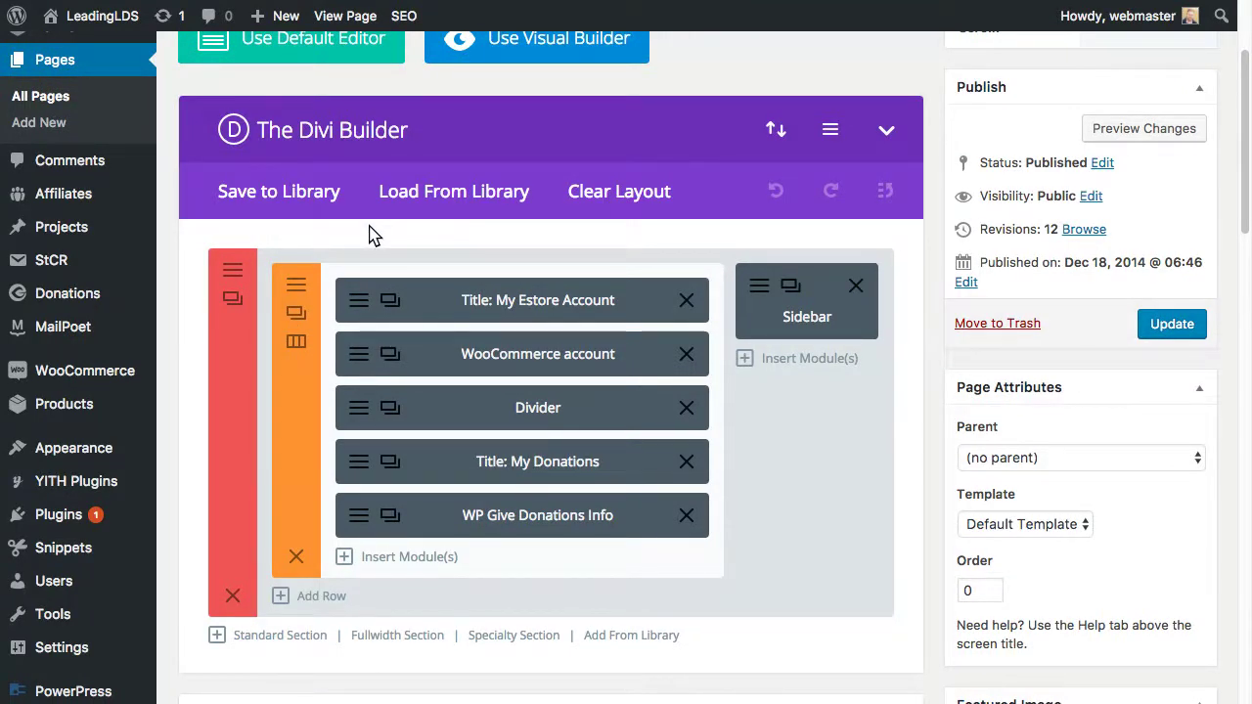
left_click(360, 311)
scroll(791, 346, "down", 2)
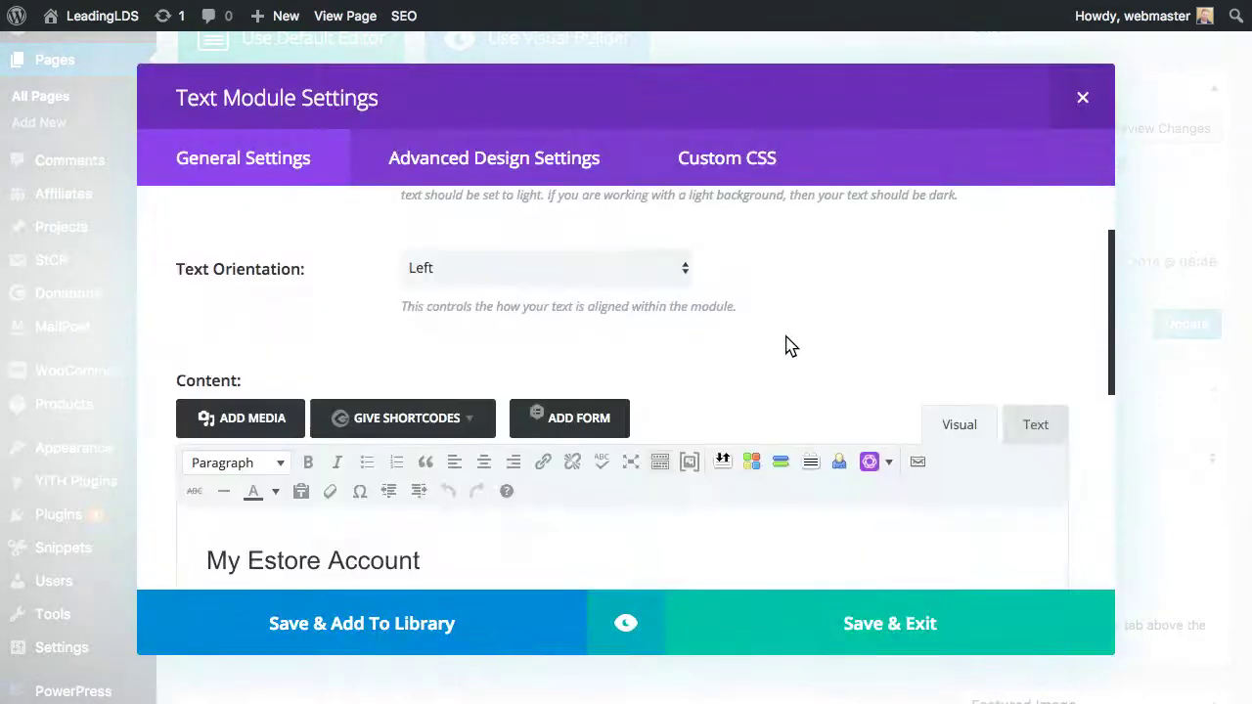
scroll(791, 347, "down", 3)
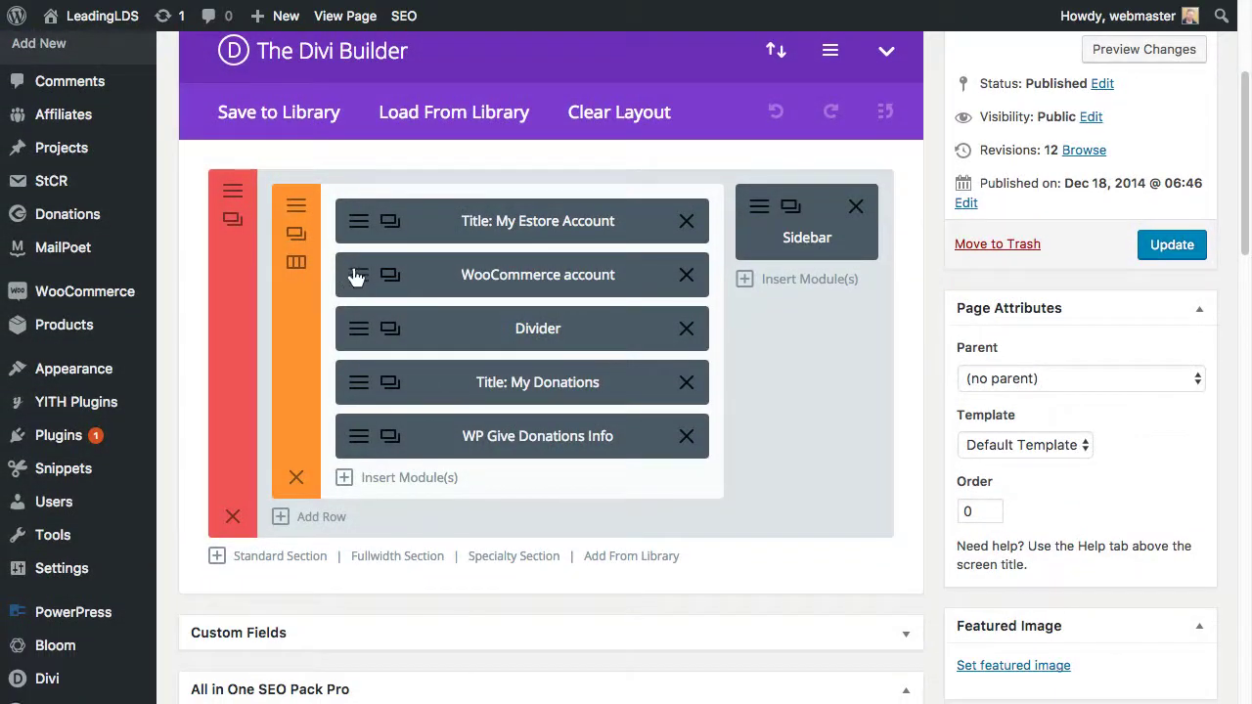
left_click(355, 276)
scroll(433, 399, "down", 4)
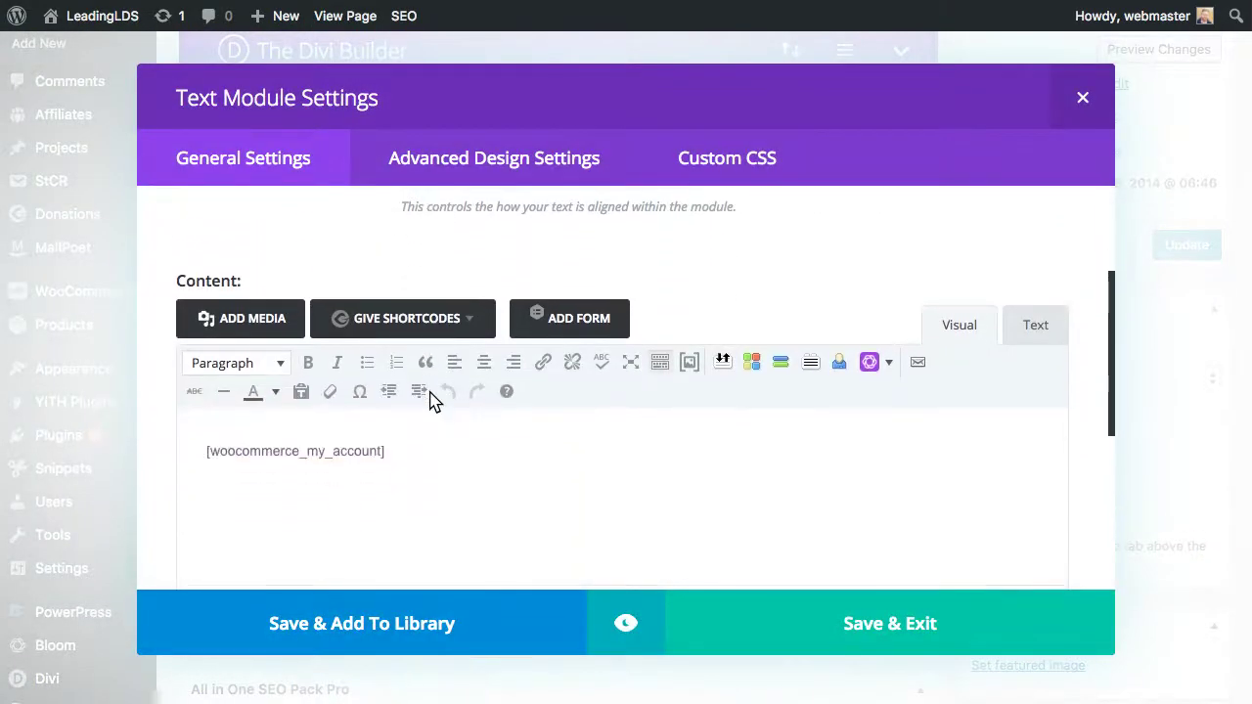
left_click(1079, 93)
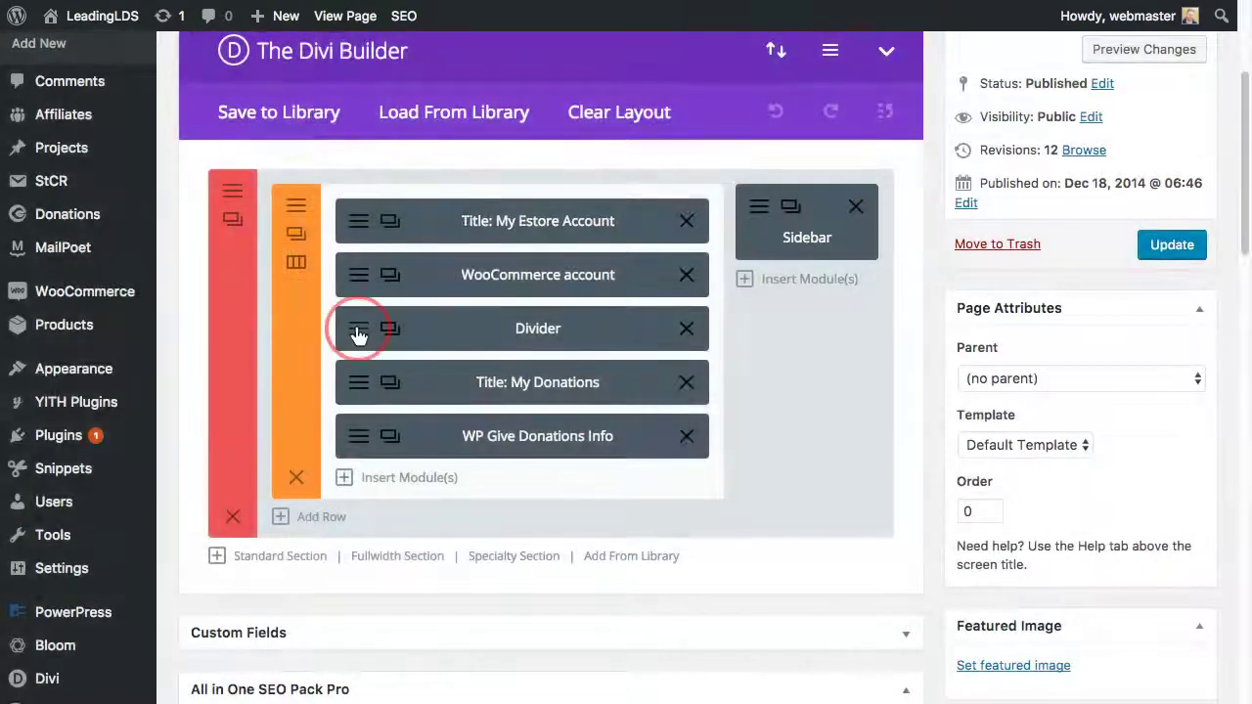
left_click(357, 333)
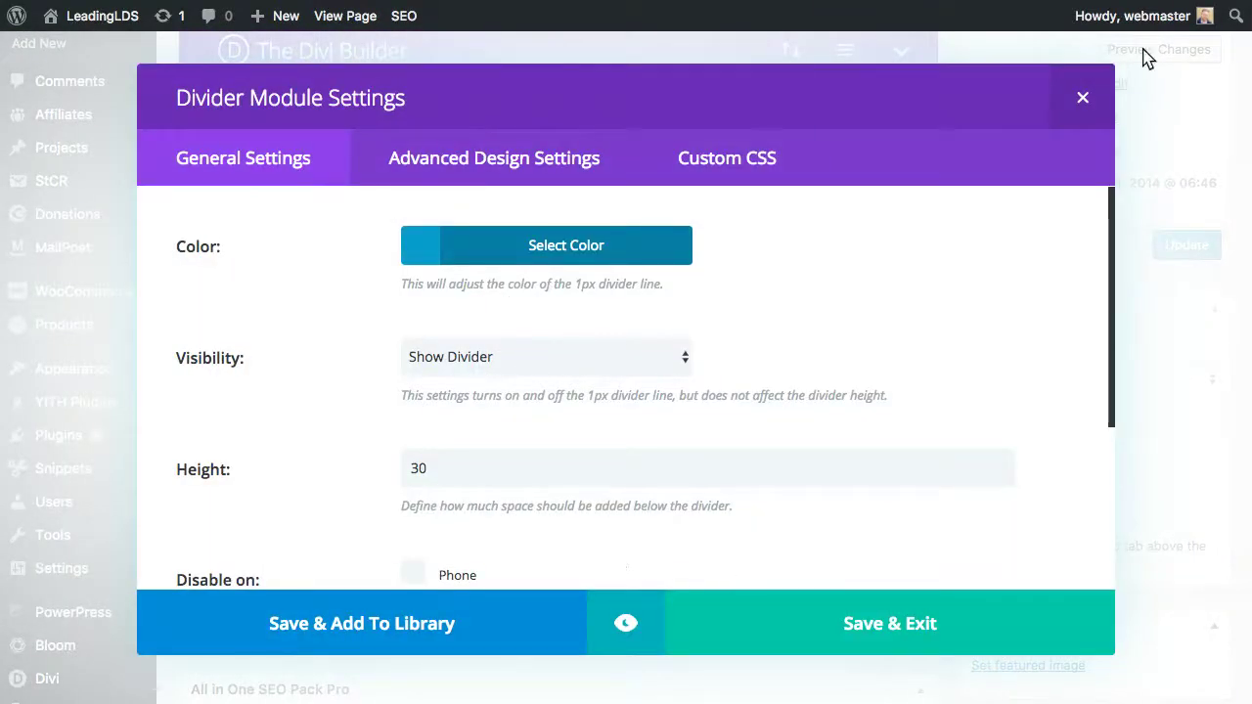
left_click(1082, 97)
- Review the My Donations heading and WP Give Donations Info module settings
scroll(408, 439, "down", 2)
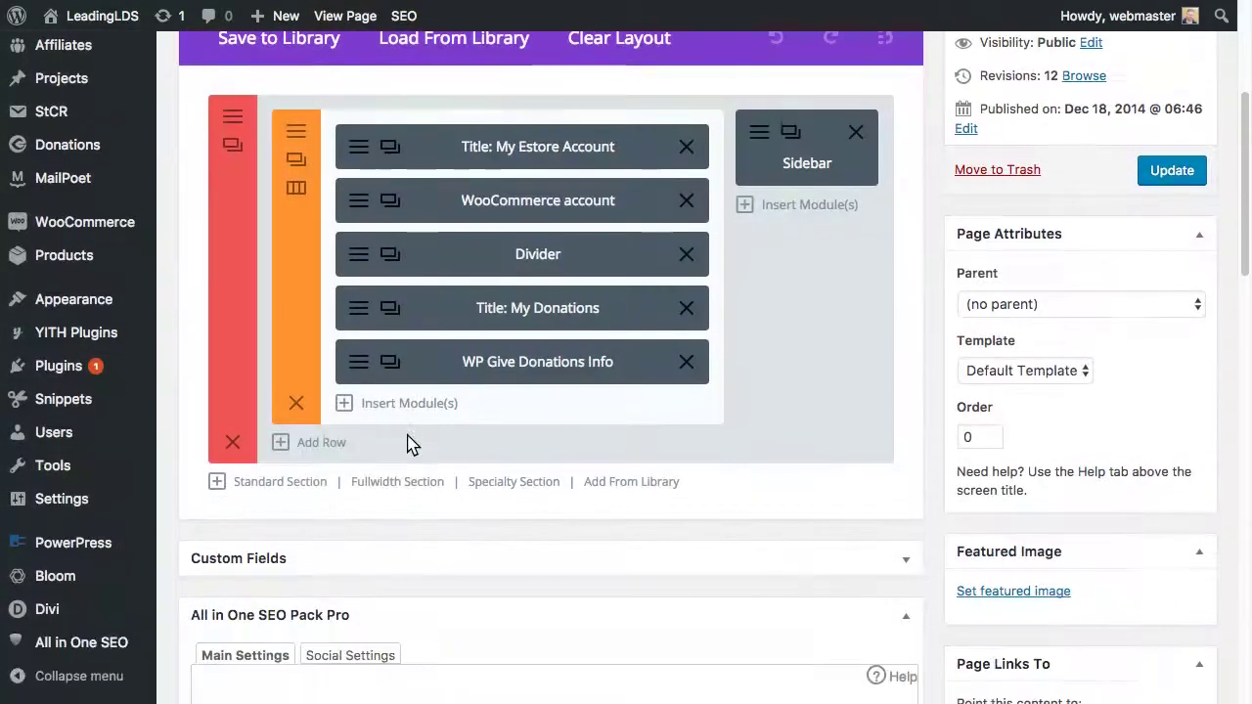
left_click(356, 307)
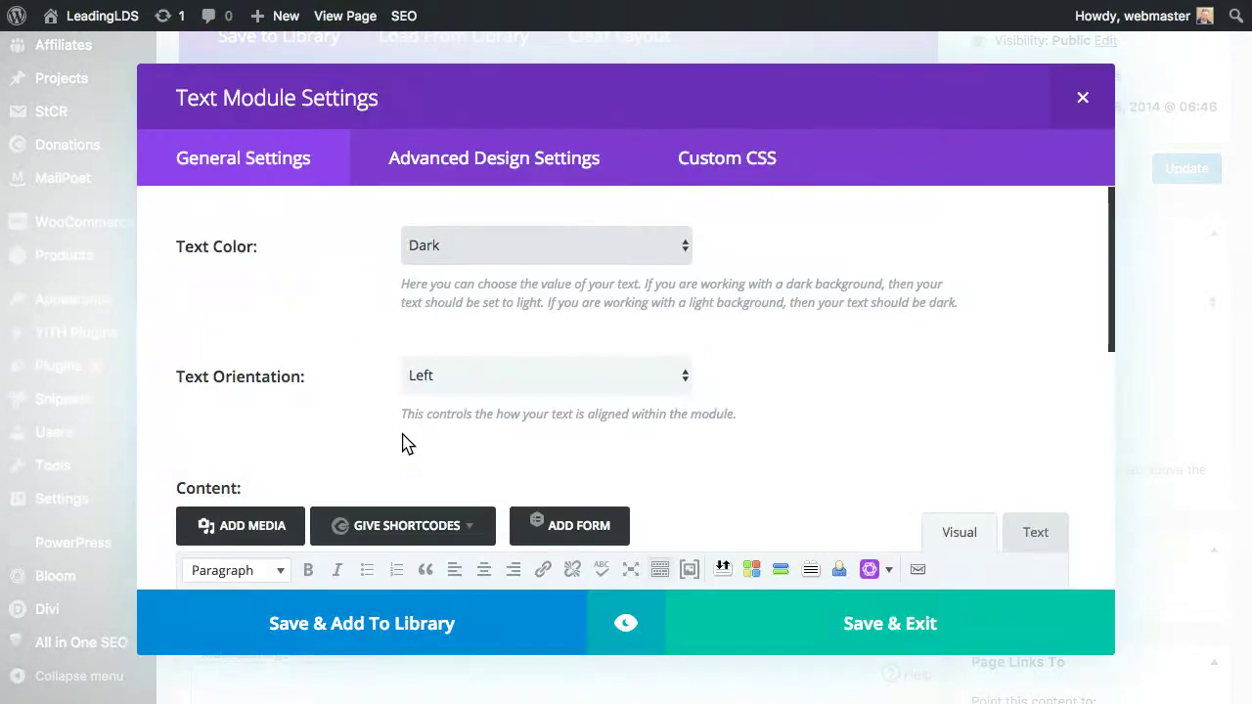
scroll(405, 442, "down", 5)
left_click(411, 397)
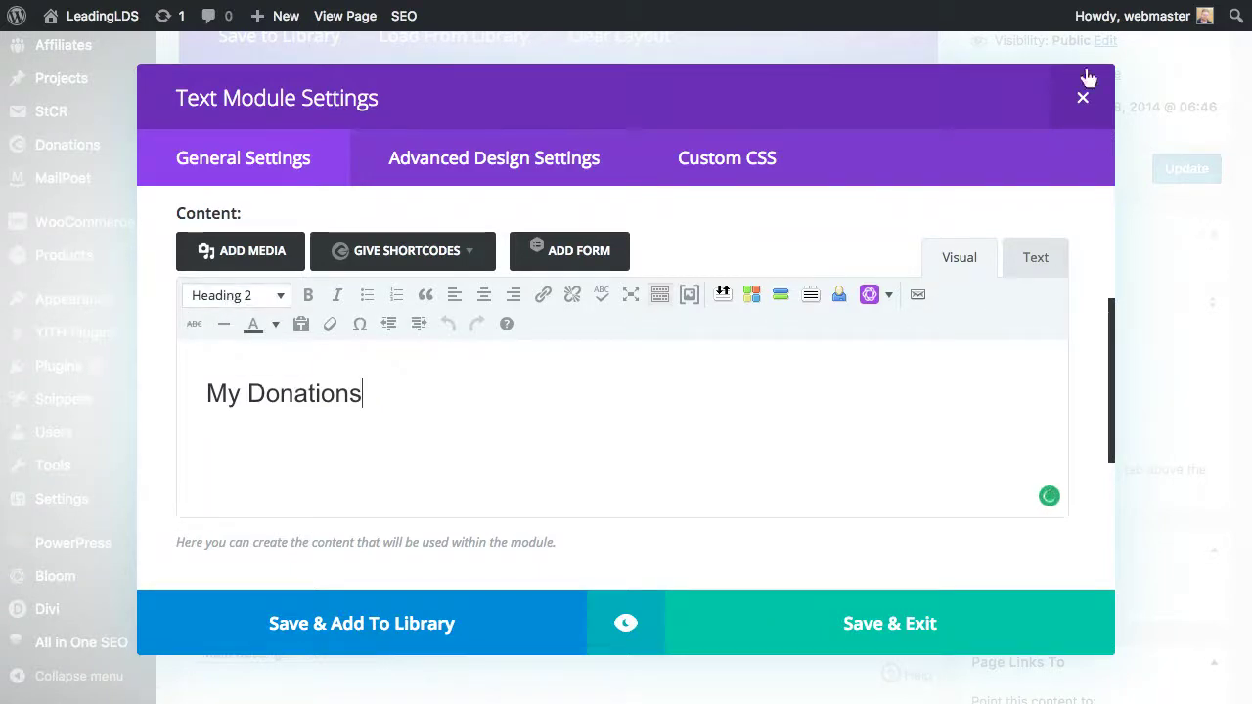
left_click(1076, 109)
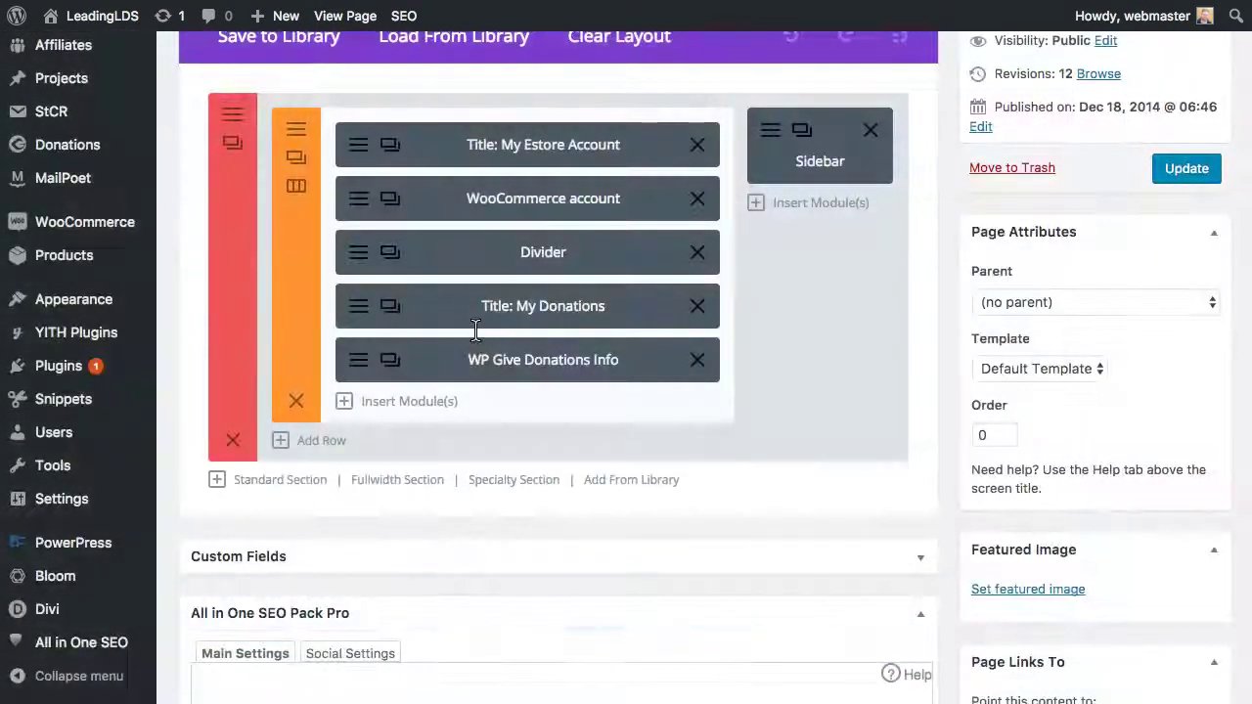
left_click(357, 359)
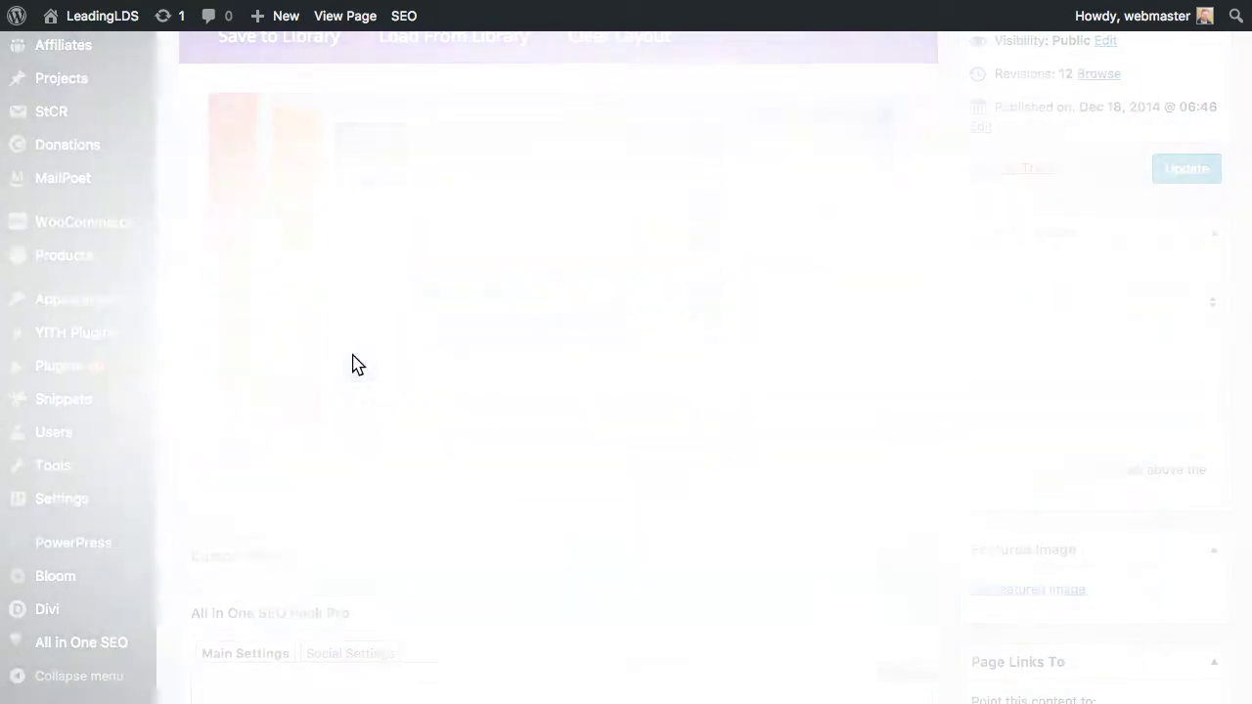
scroll(530, 405, "down", 5)
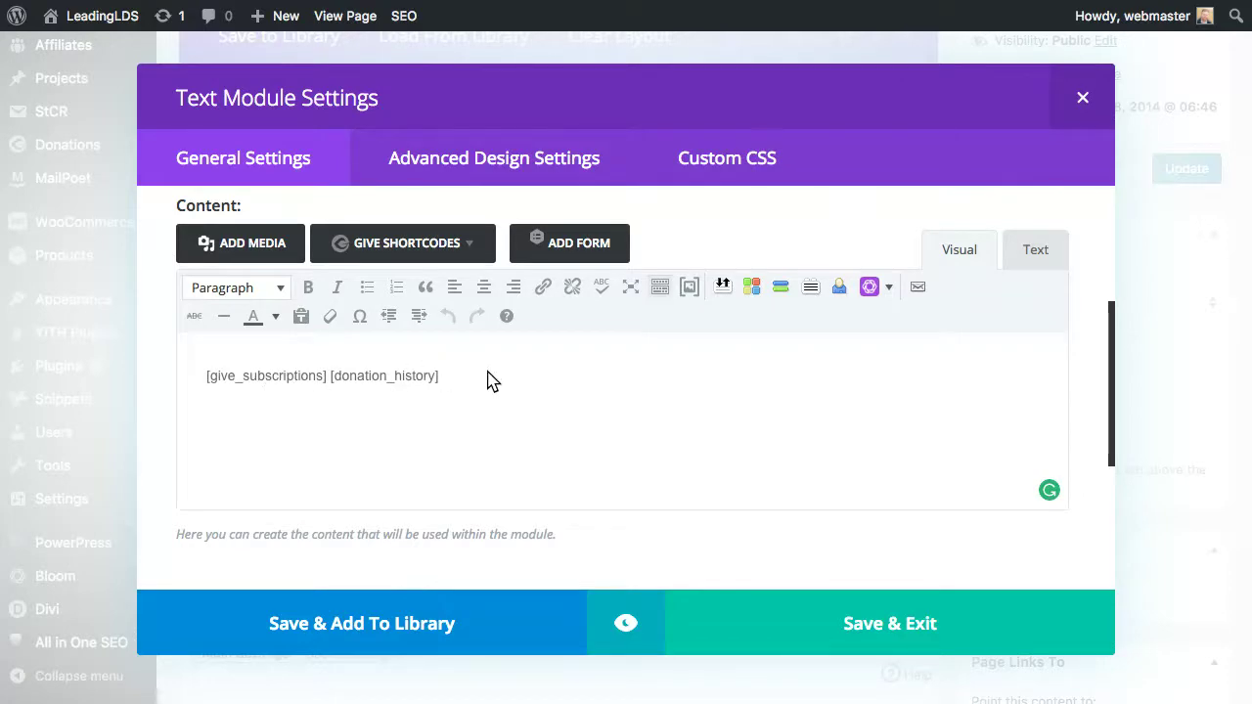
left_click(1079, 97)
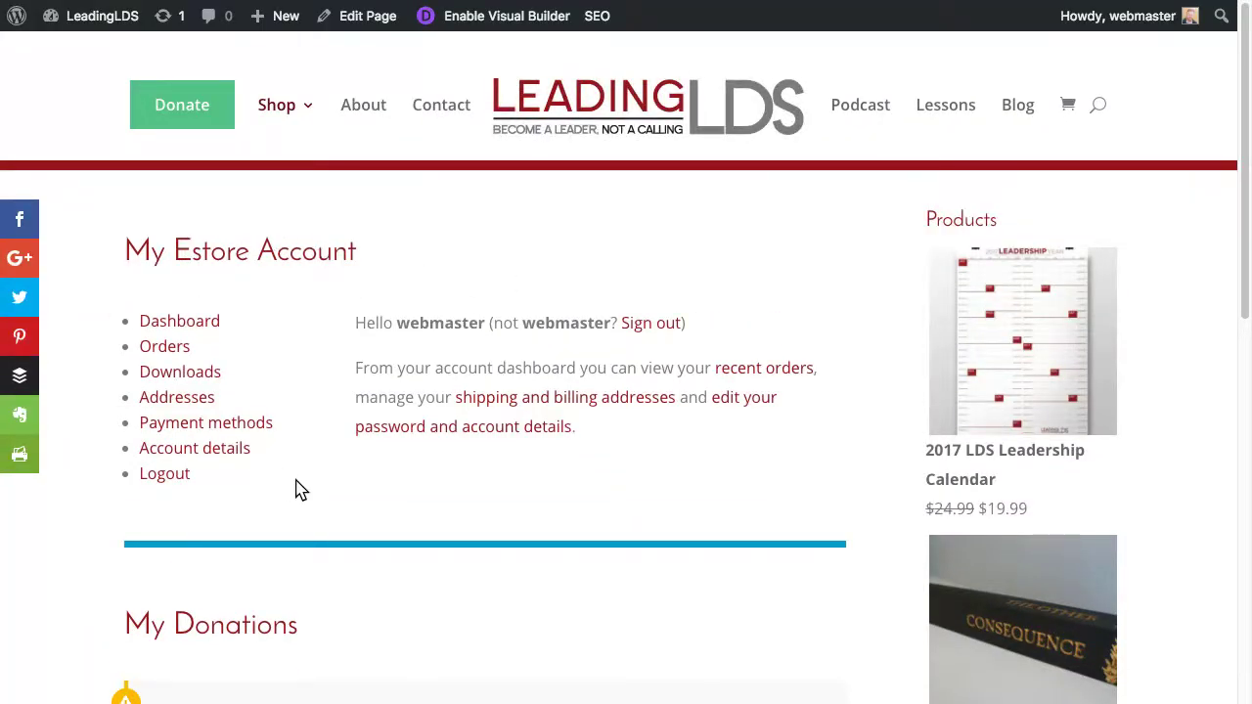
scroll(301, 490, "down", 5)
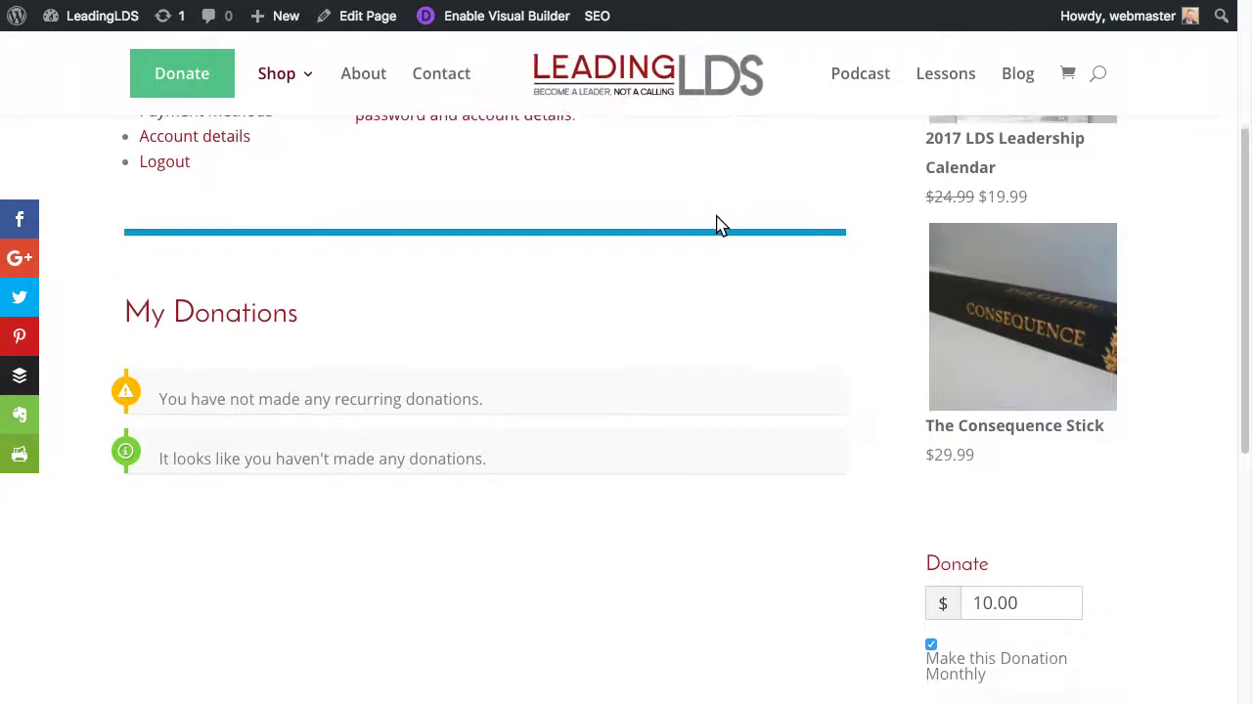
scroll(719, 225, "up", 3)
scroll(357, 391, "down", 2)
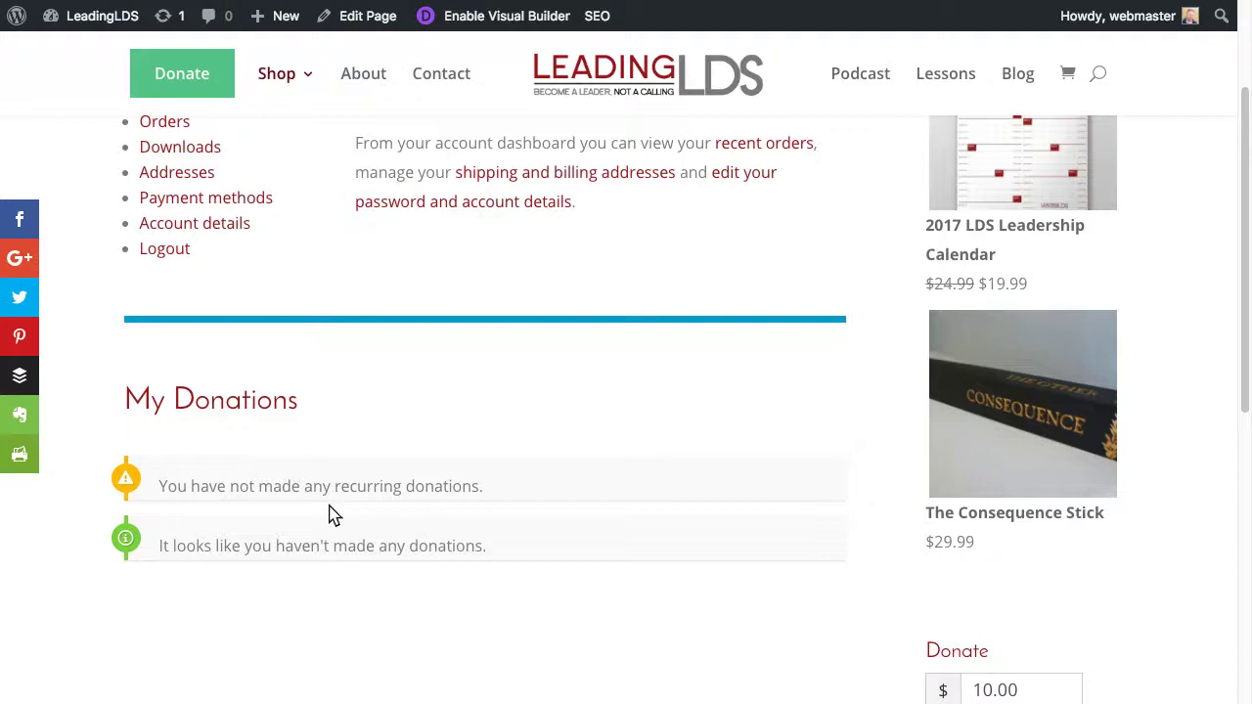
left_click_drag(484, 486, 161, 486)
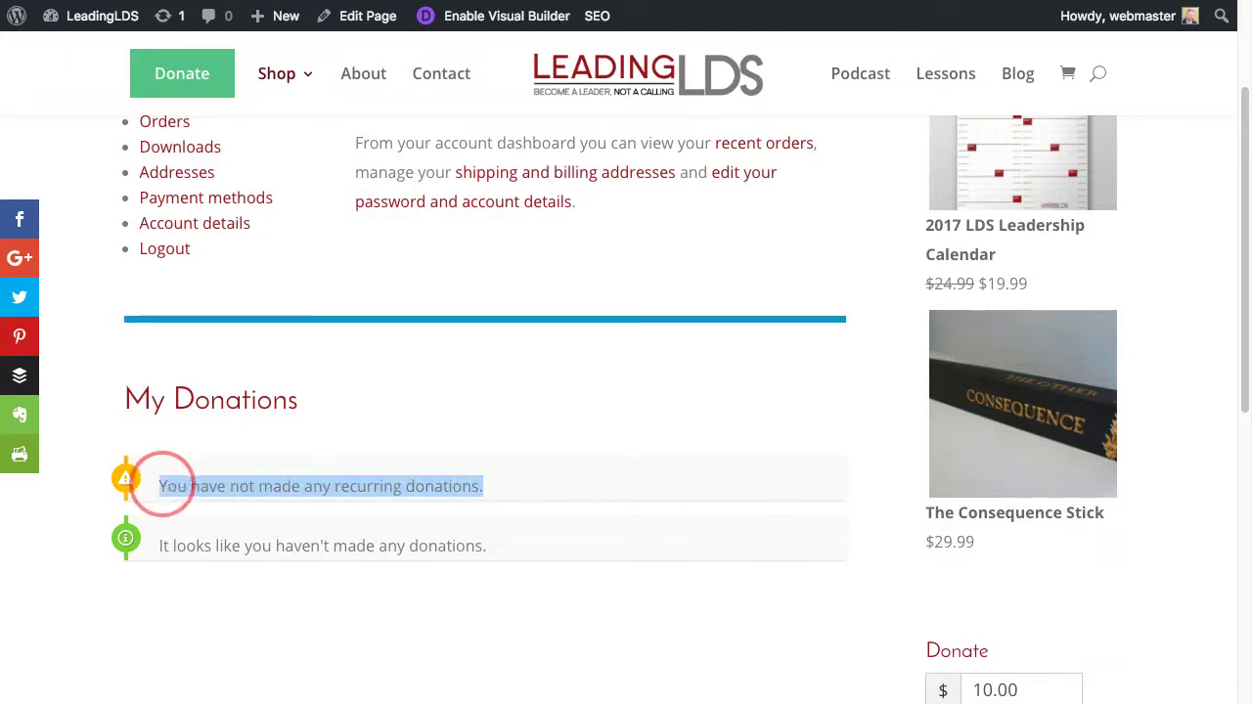
scroll(441, 483, "down", 3)
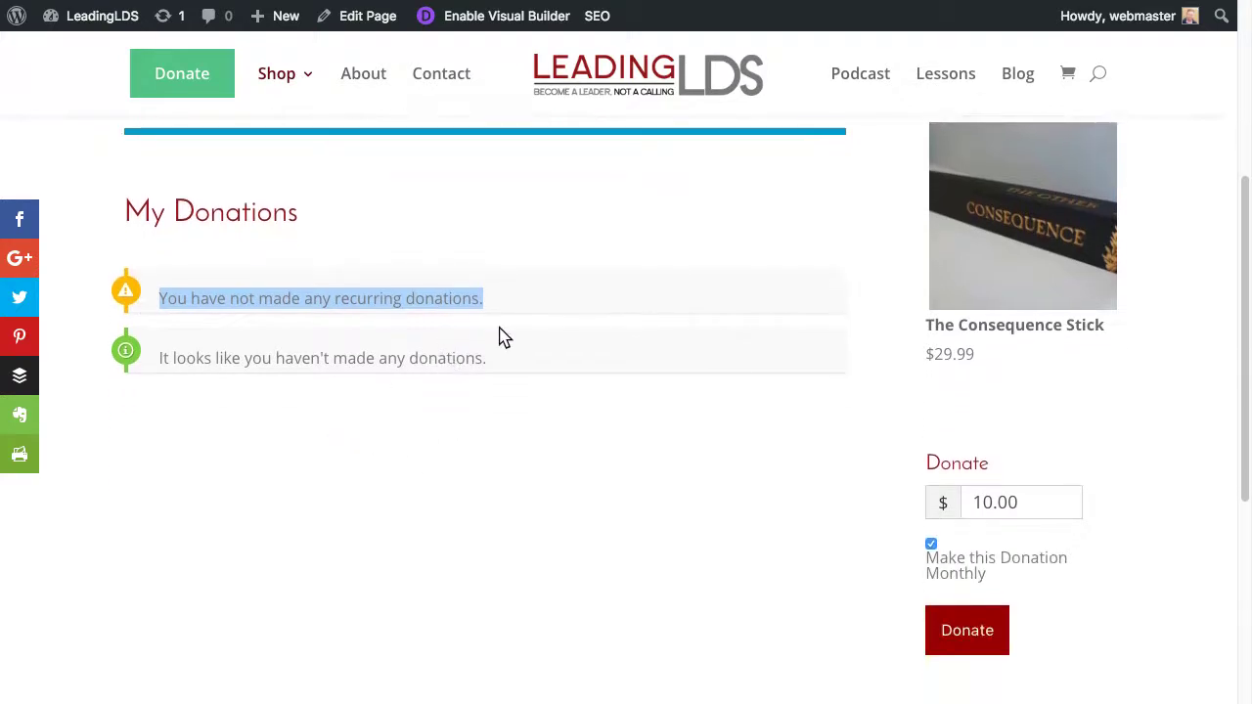
left_click(503, 338)
left_click_drag(538, 372, 155, 374)
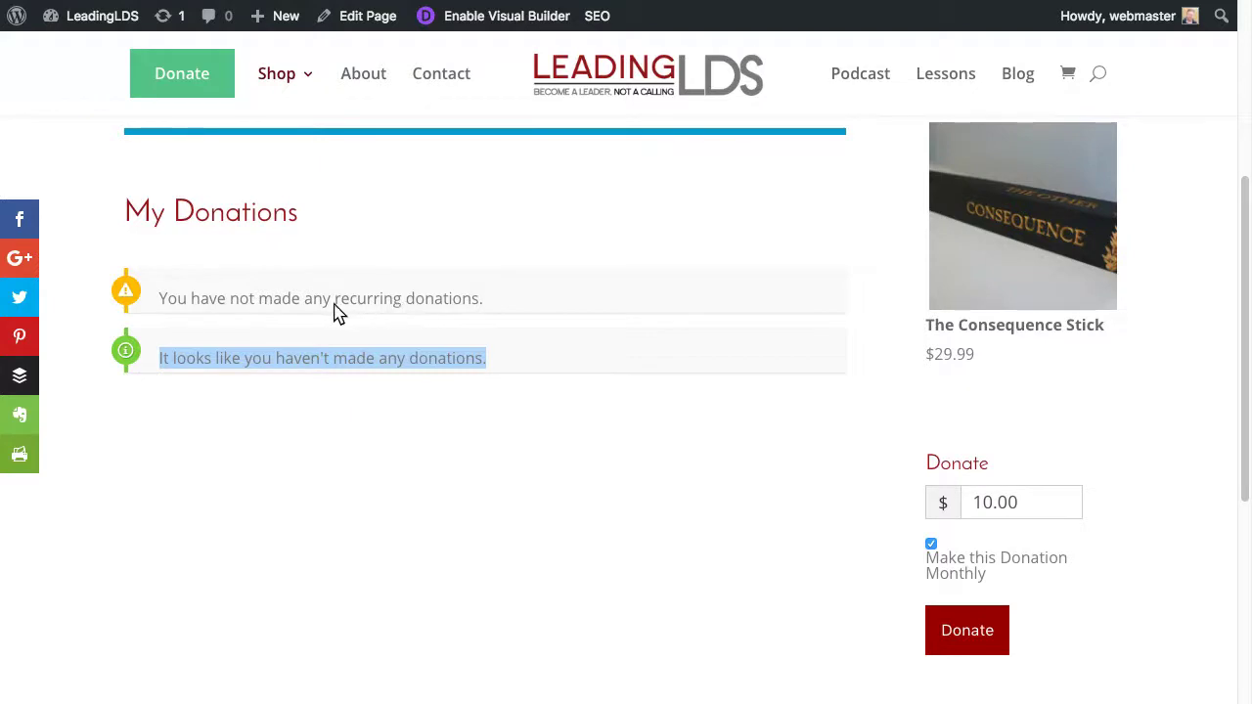
scroll(440, 528, "up", 5)
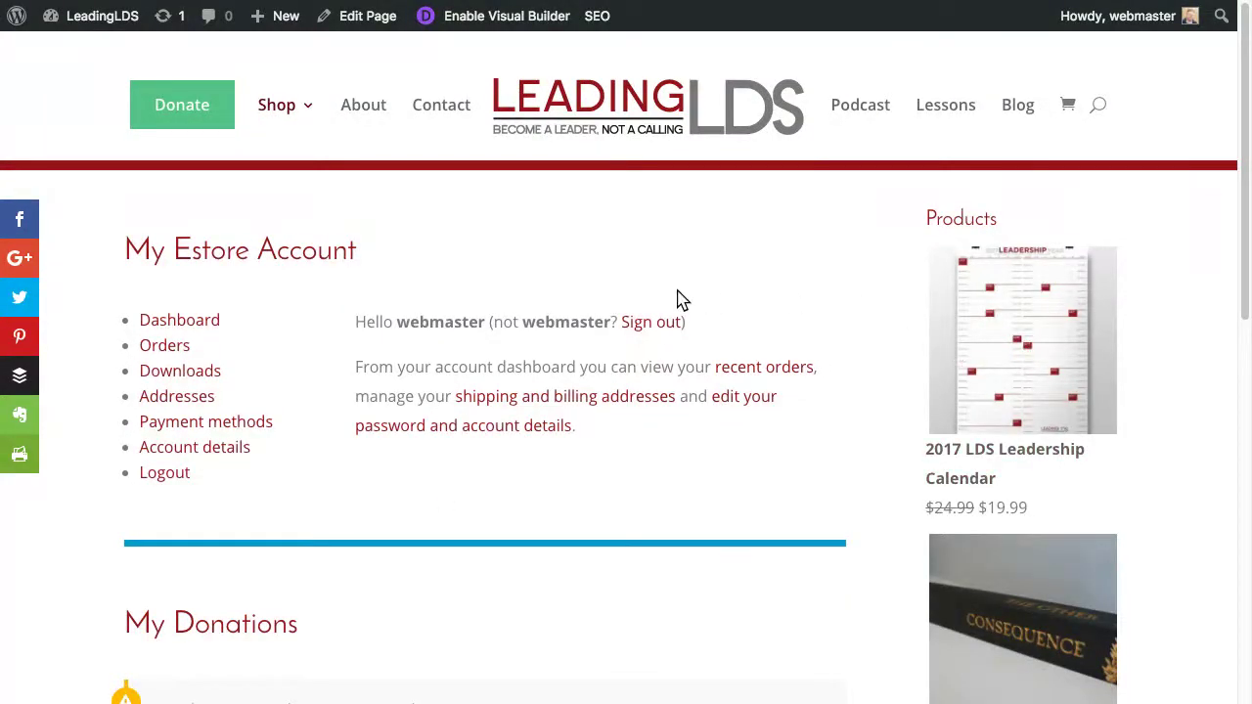
- Log out via the Howdy menu, return to LeadingLDS, and open Shop > My Account
mouse_move(1134, 17)
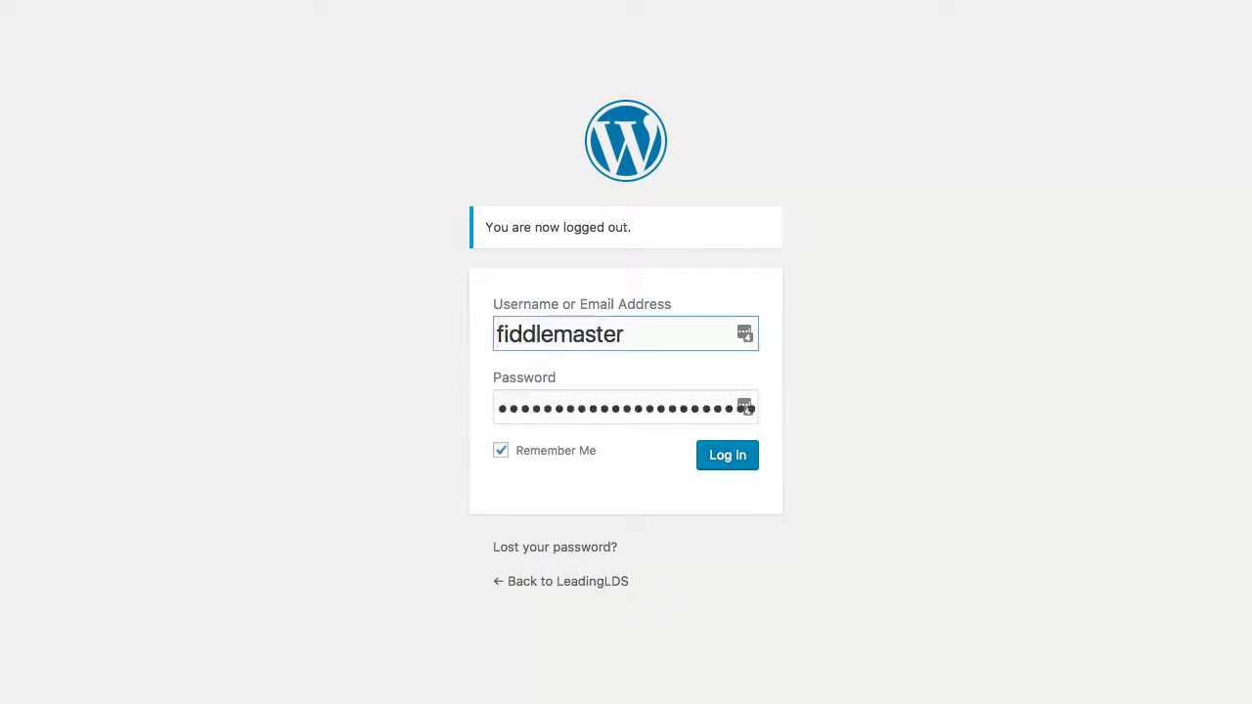
left_click(554, 583)
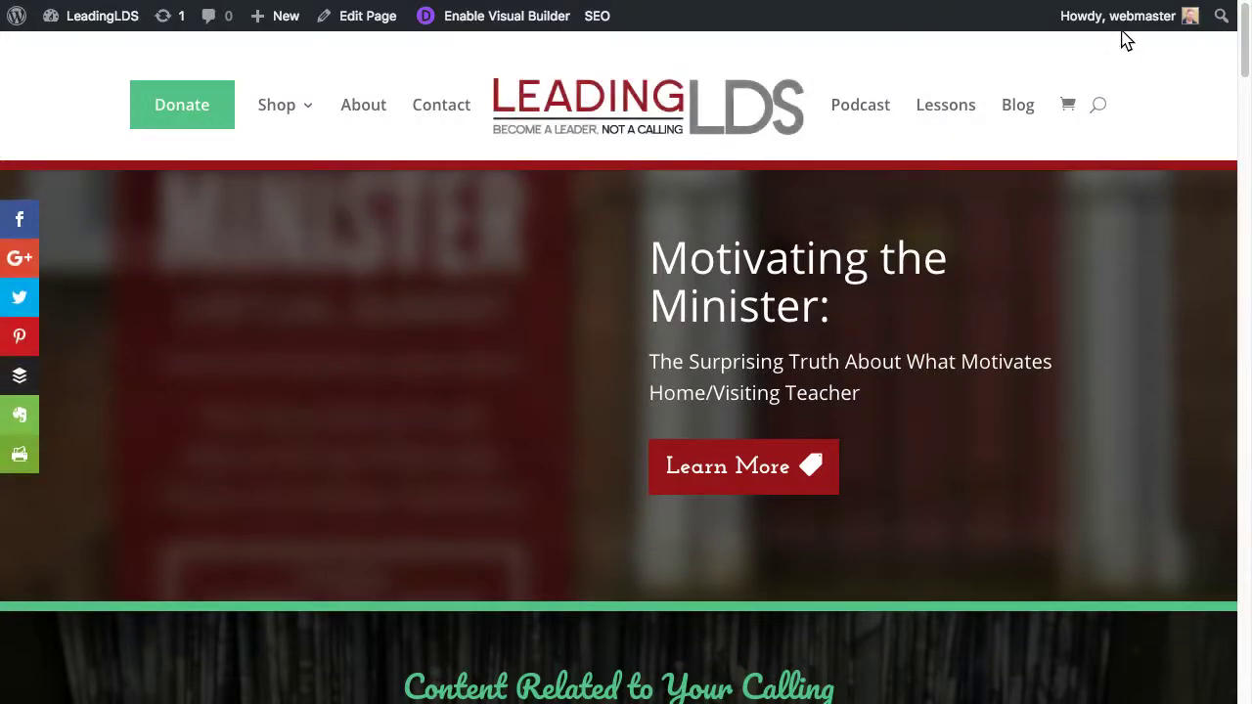
mouse_move(1129, 16)
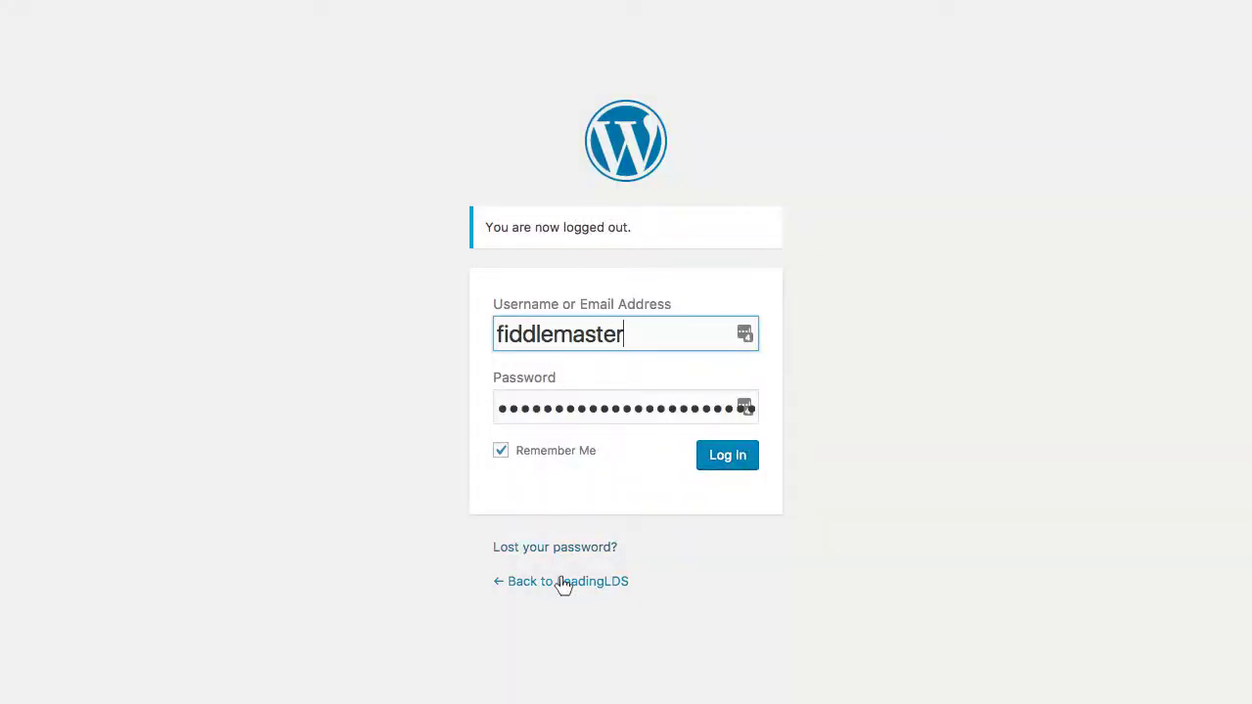
left_click(563, 585)
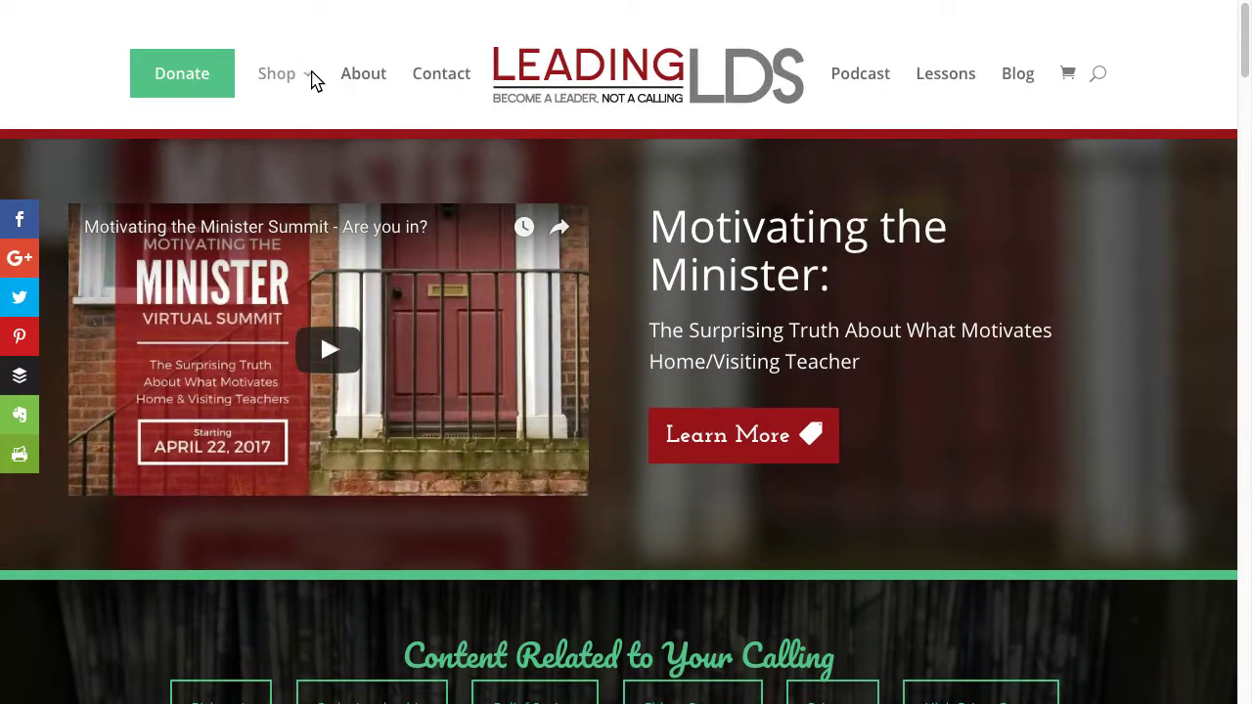
left_click(310, 73)
mouse_move(279, 92)
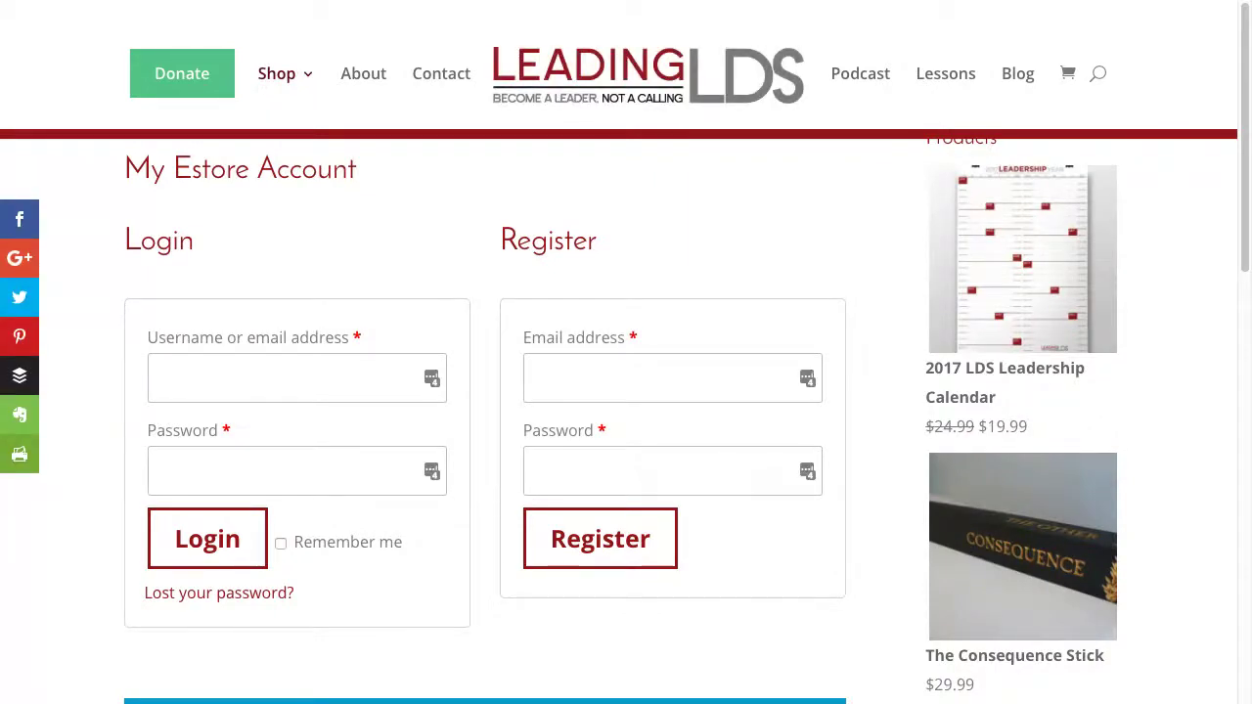
scroll(132, 360, "down", 5)
scroll(133, 360, "up", 5)
scroll(629, 377, "down", 5)
scroll(632, 391, "up", 5)
scroll(545, 279, "down", 5)
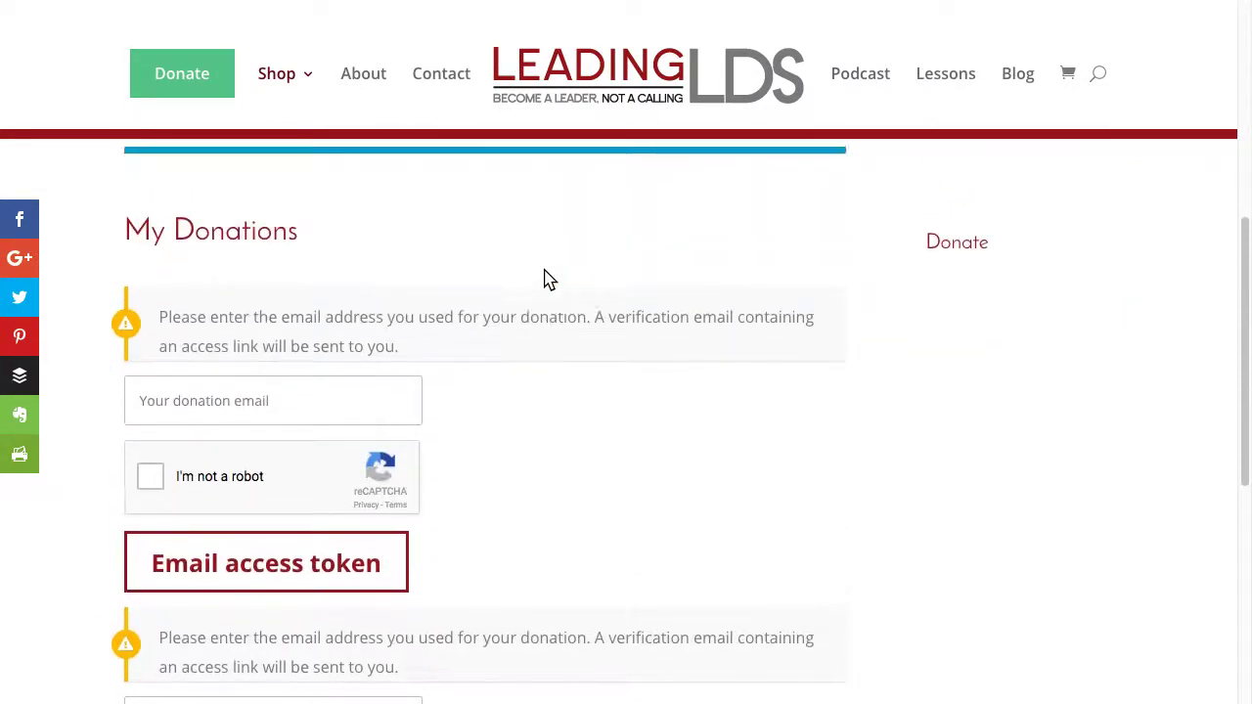
scroll(545, 279, "up", 1)
scroll(547, 279, "down", 2)
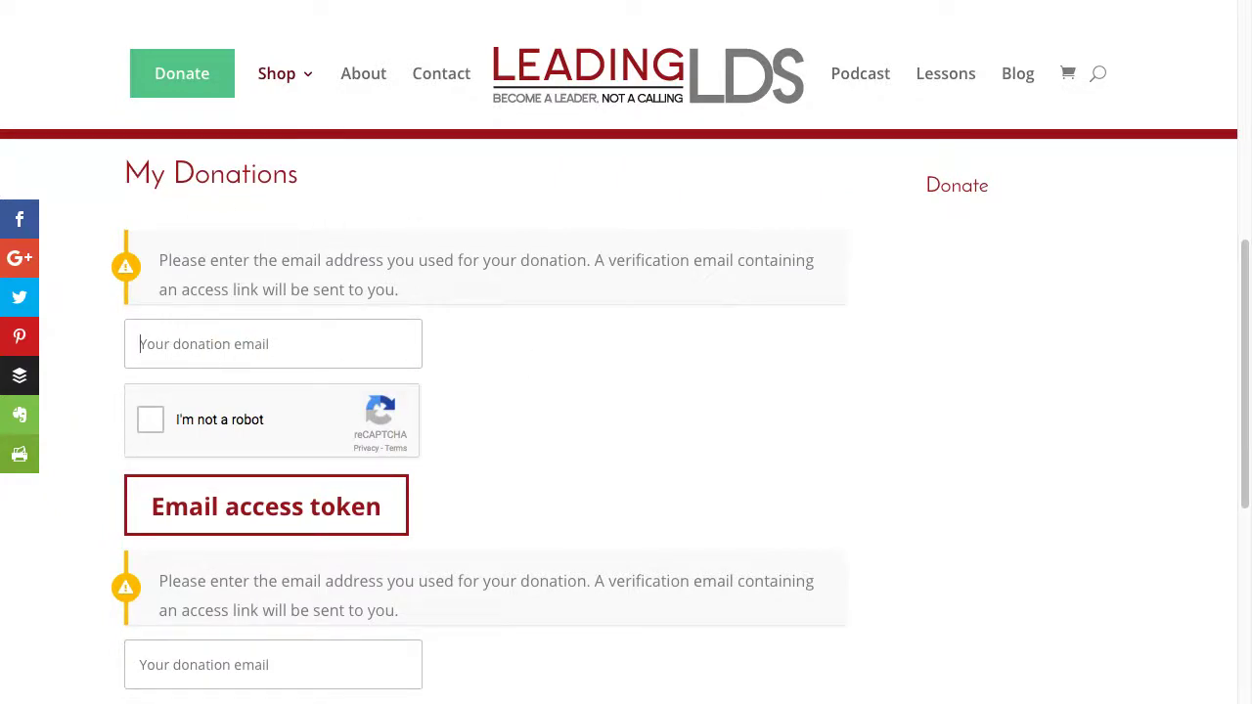
scroll(553, 482, "down", 3)
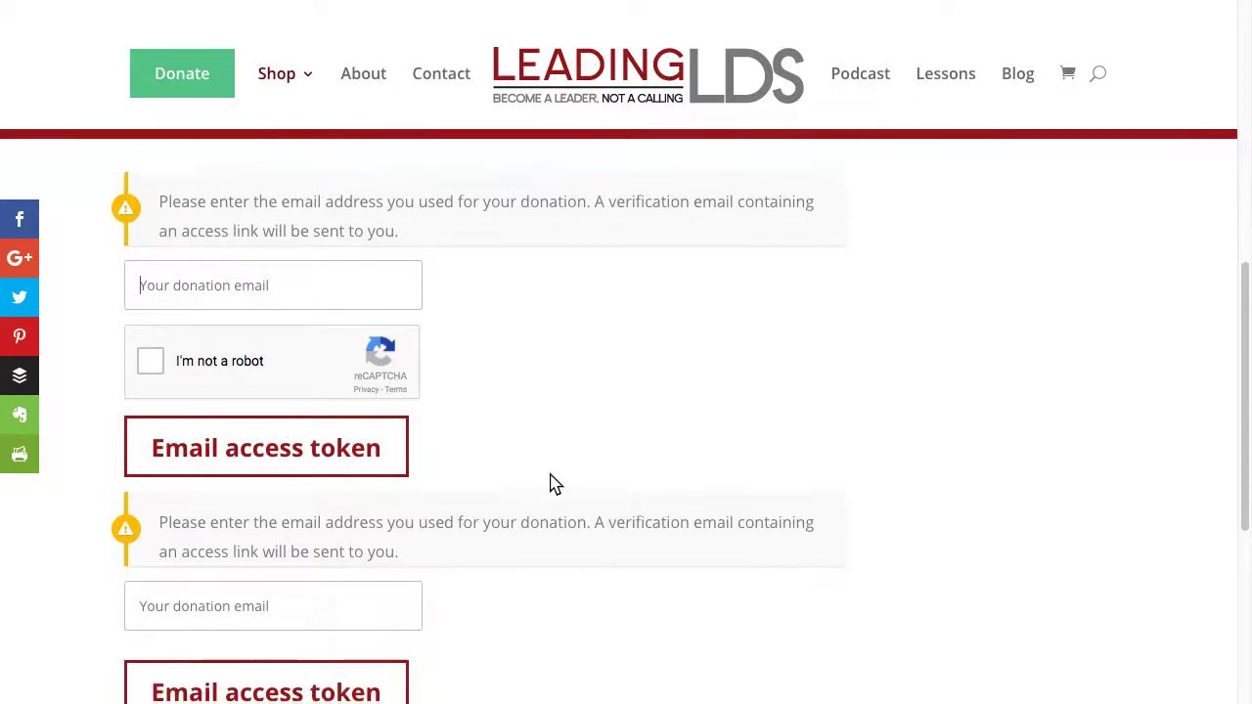
scroll(553, 482, "up", 3)
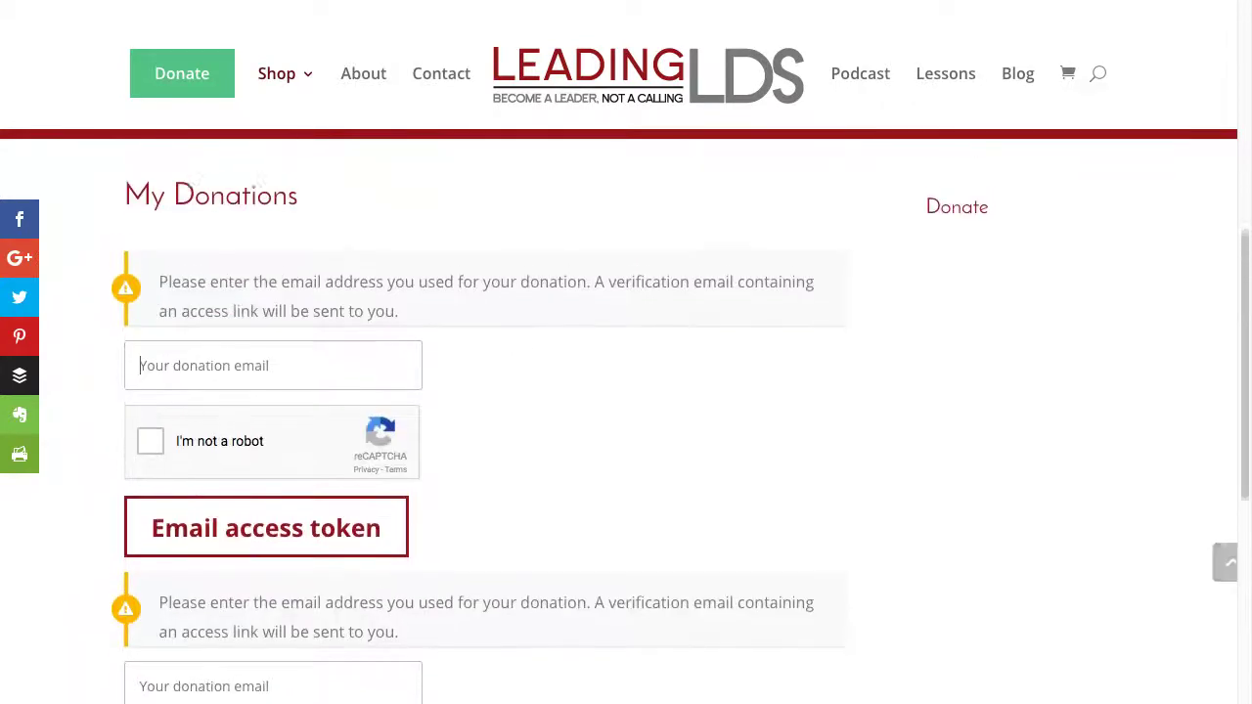
scroll(553, 483, "down", 3)
scroll(552, 483, "up", 1)
scroll(552, 483, "up", 1)
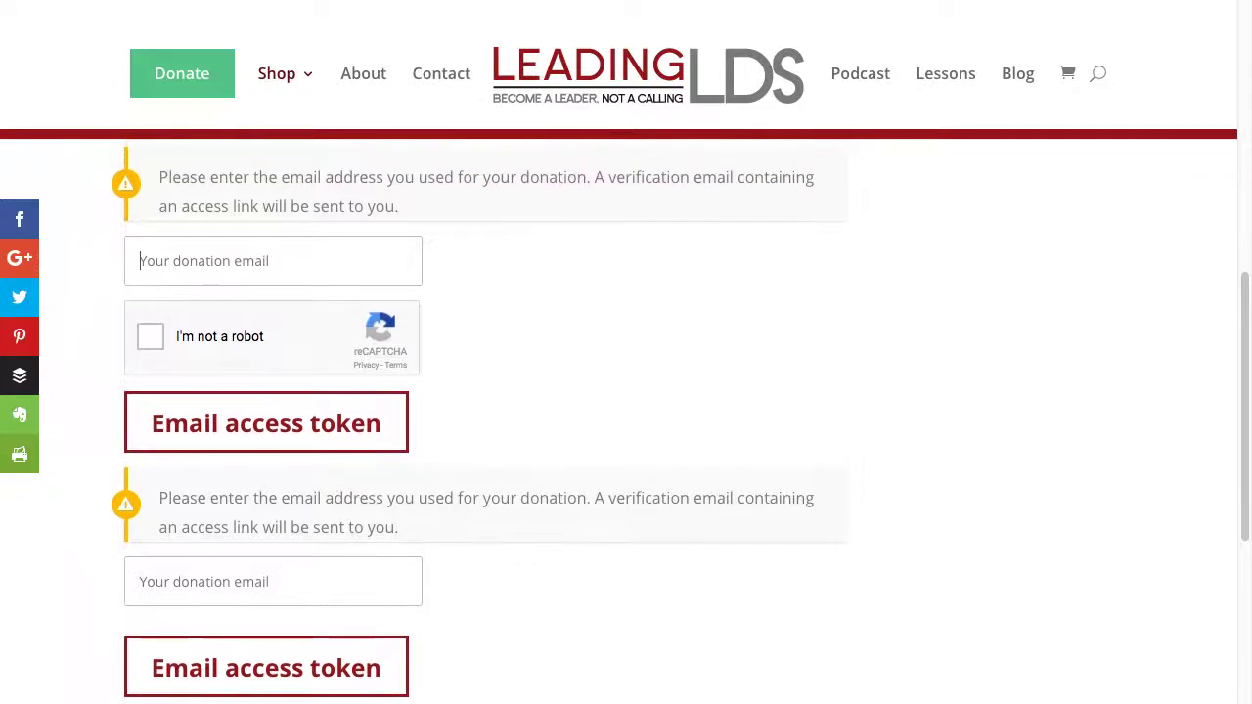
left_click(274, 262)
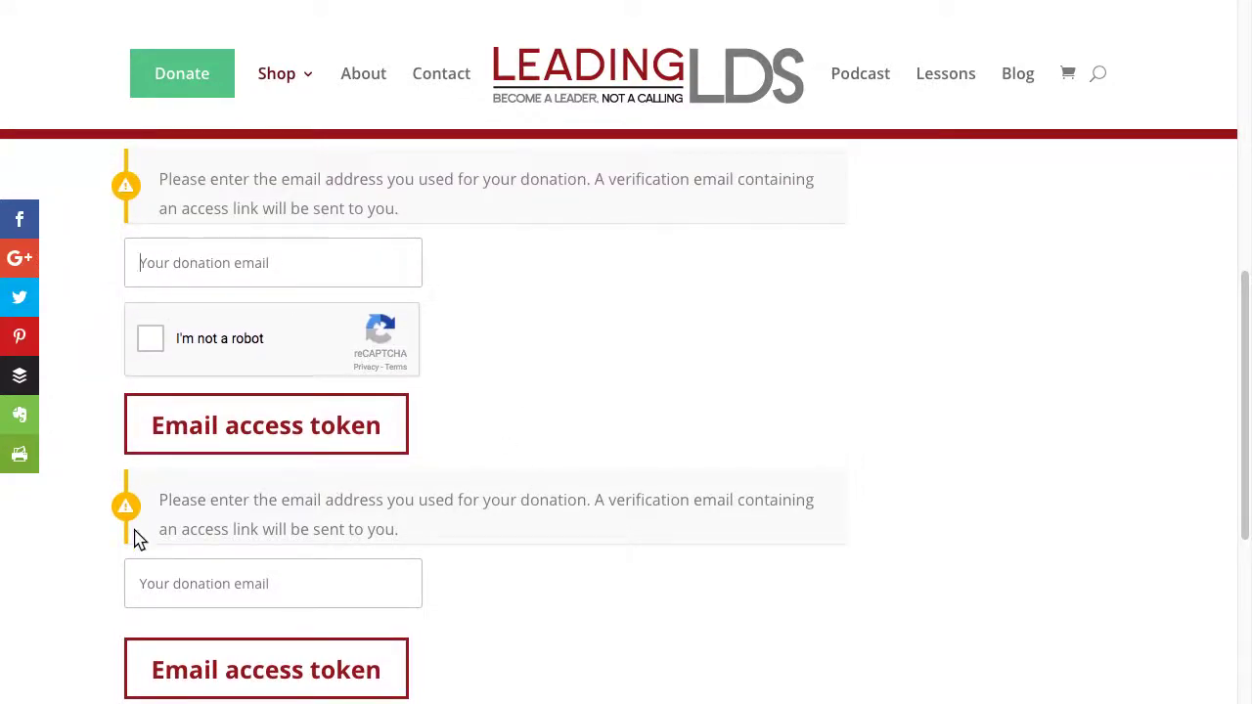
scroll(439, 528, "down", 5)
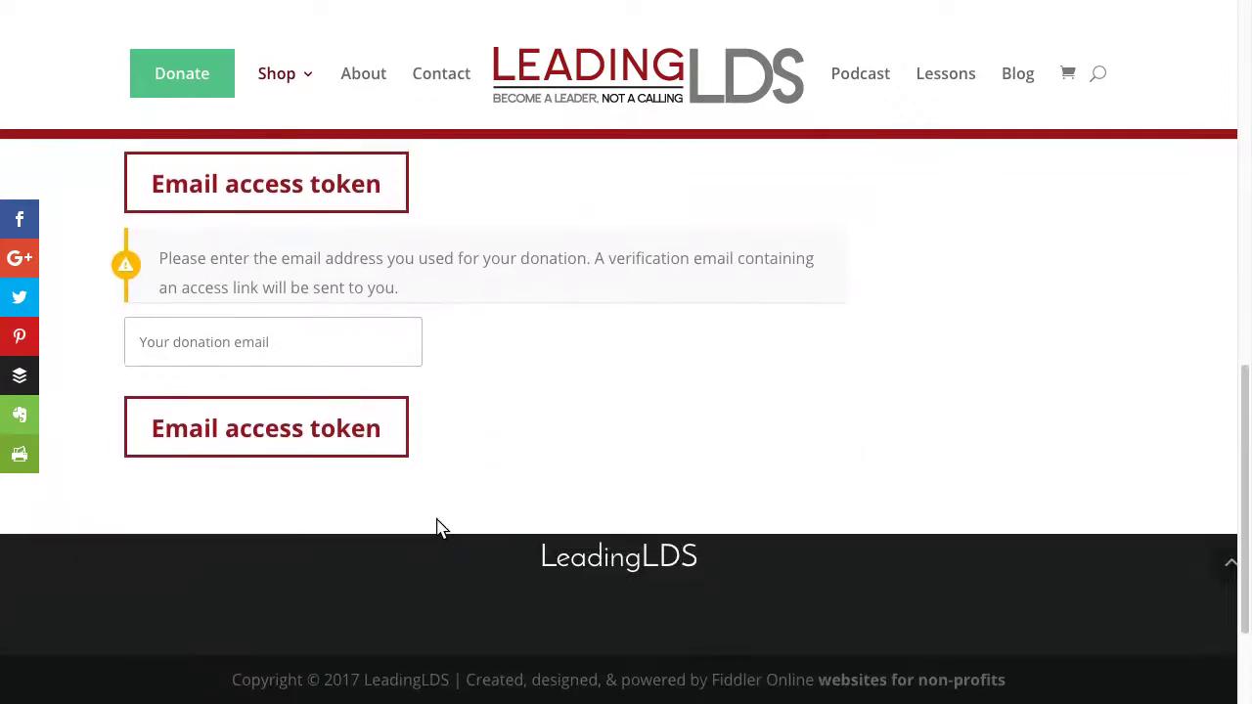
scroll(439, 528, "up", 5)
scroll(439, 528, "up", 1)
scroll(439, 528, "down", 1)
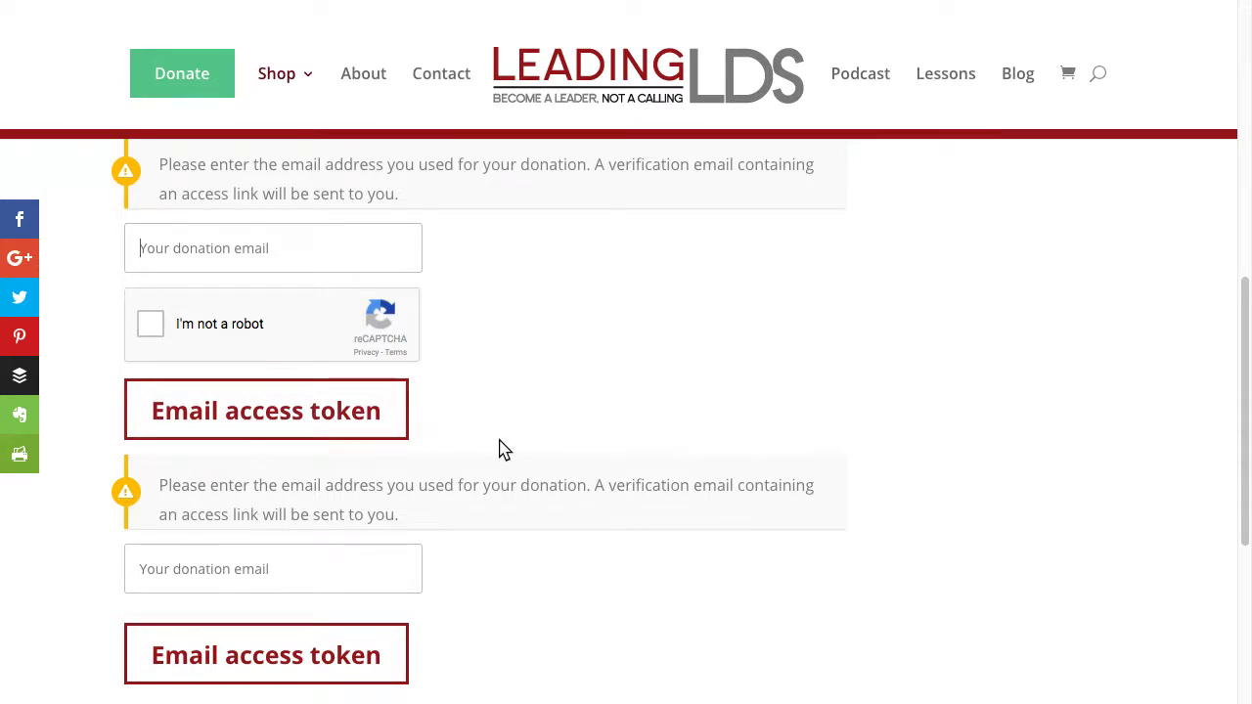
scroll(501, 447, "up", 3)
scroll(501, 448, "down", 4)
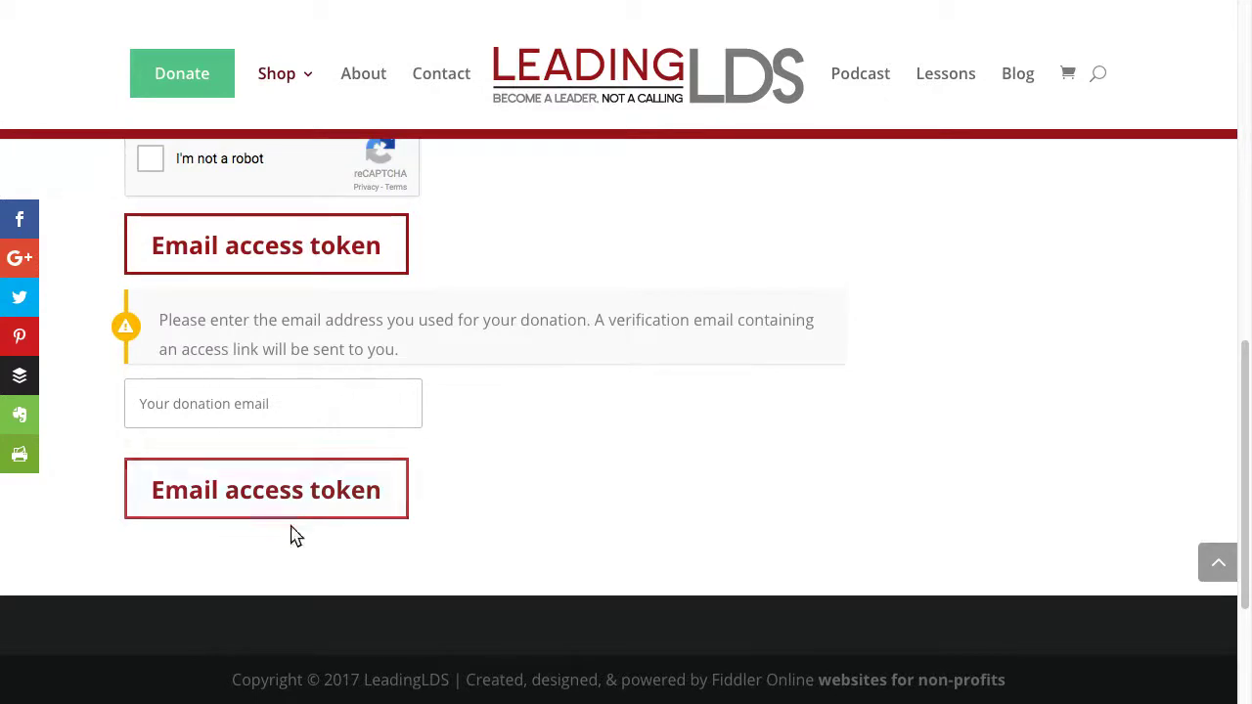
scroll(315, 386, "up", 3)
scroll(315, 386, "down", 3)
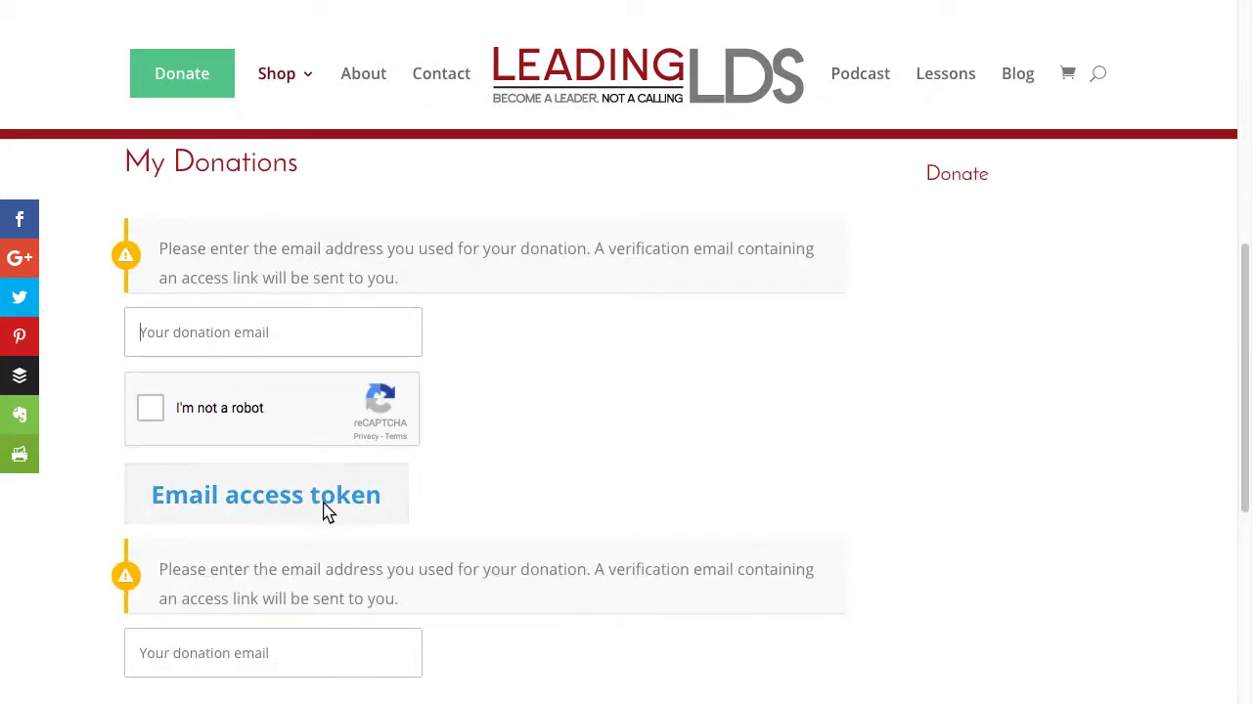
scroll(480, 358, "up", 6)
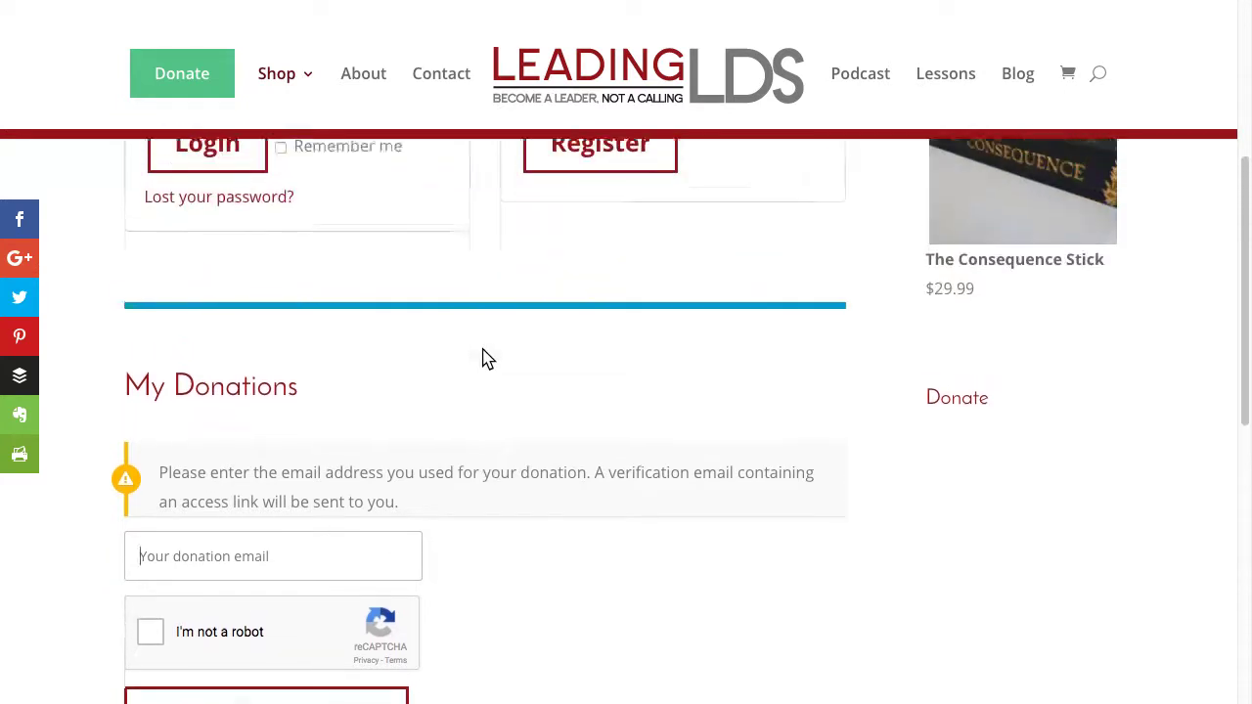
left_click(253, 384)
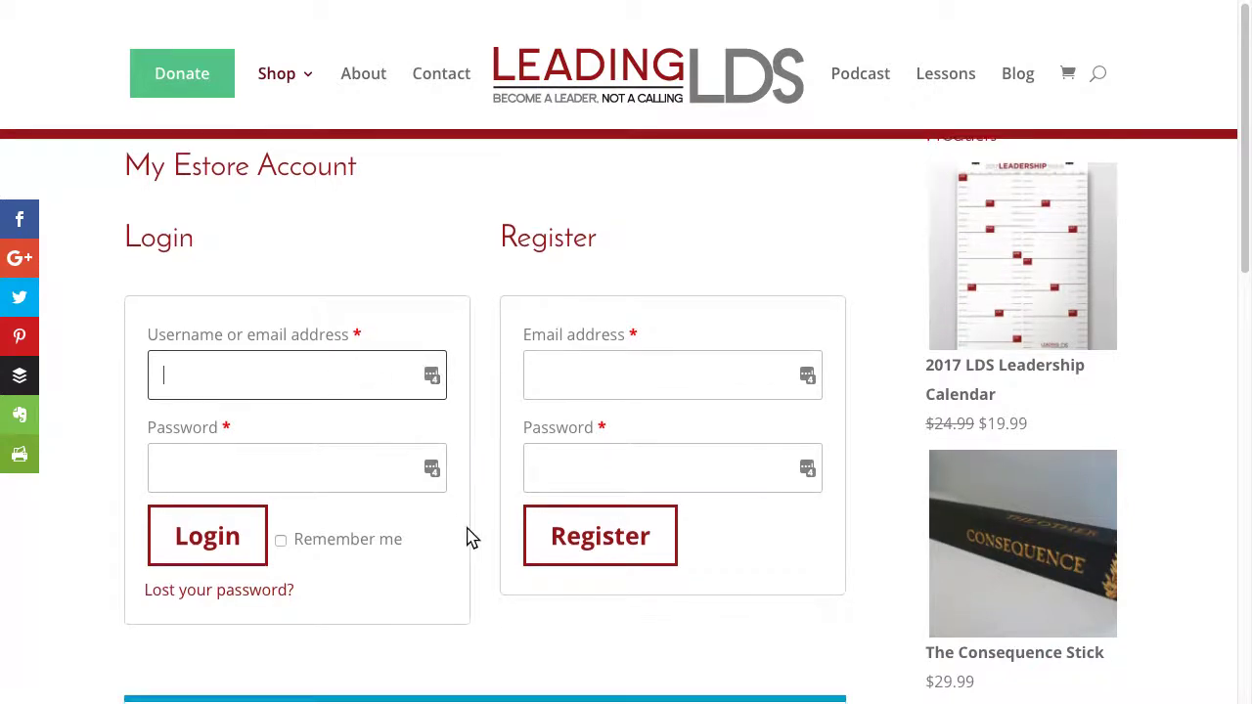
scroll(470, 538, "down", 5)
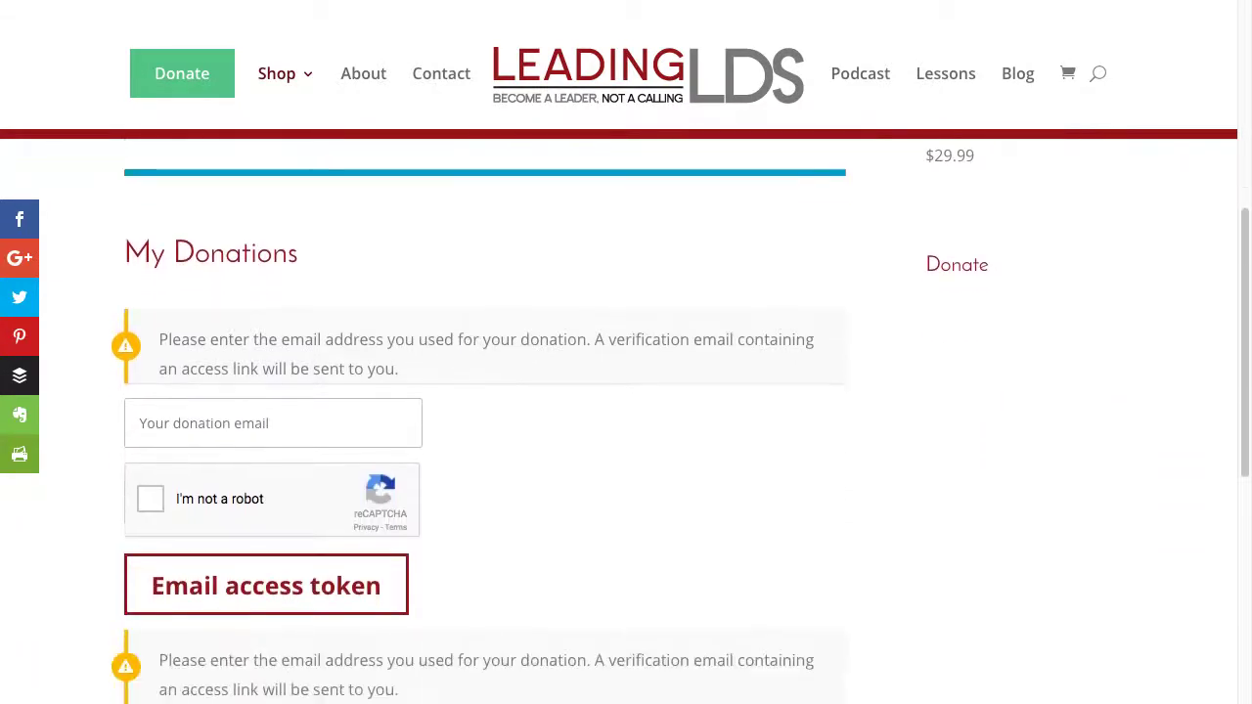
scroll(470, 538, "down", 2)
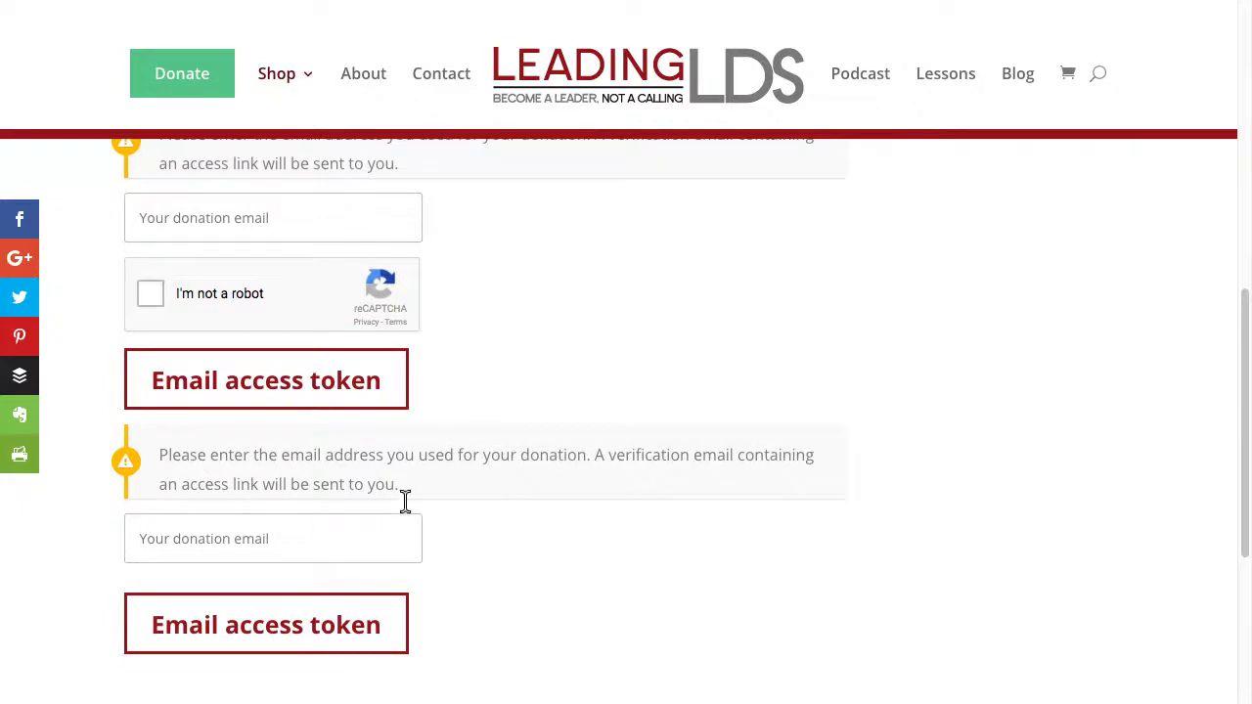
scroll(553, 367, "up", 7)
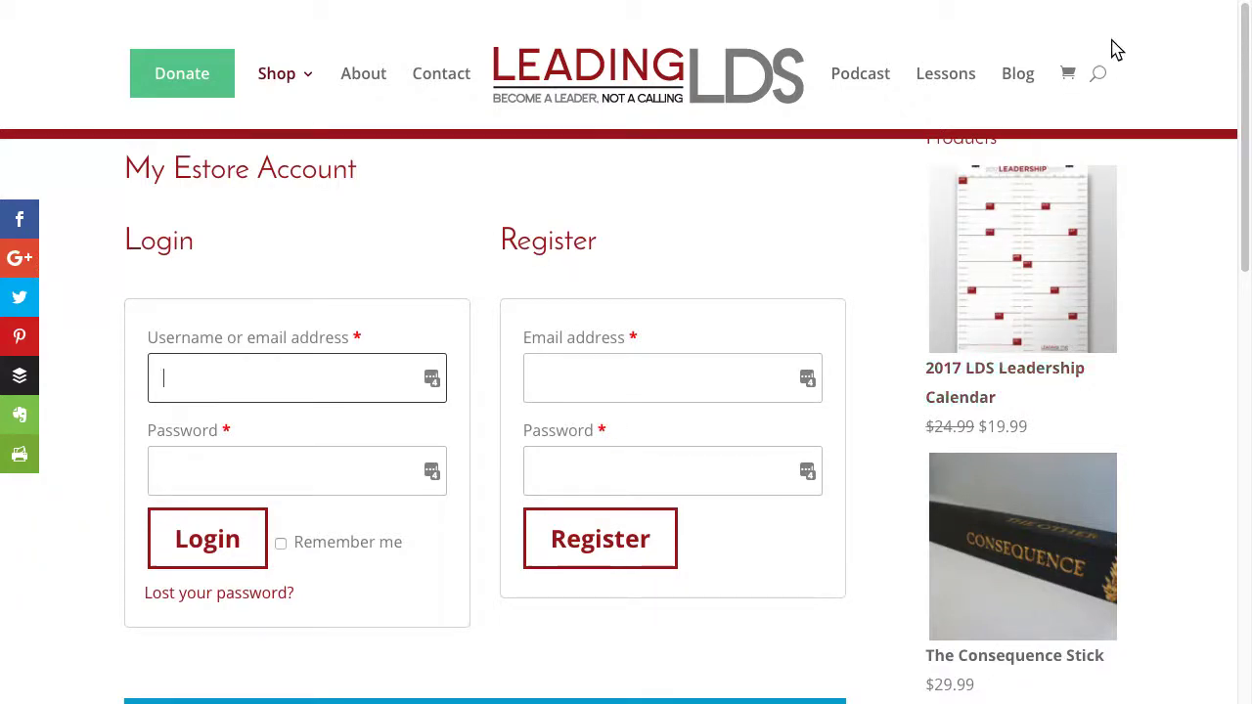
scroll(503, 495, "down", 1)
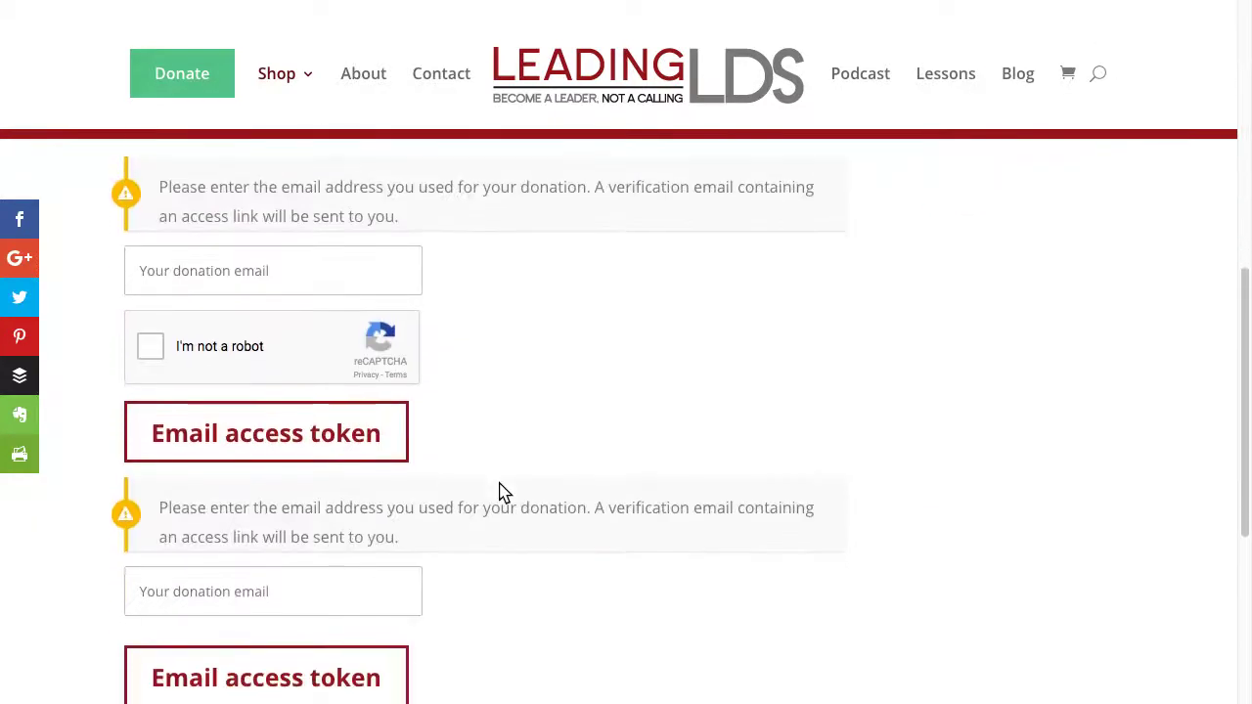